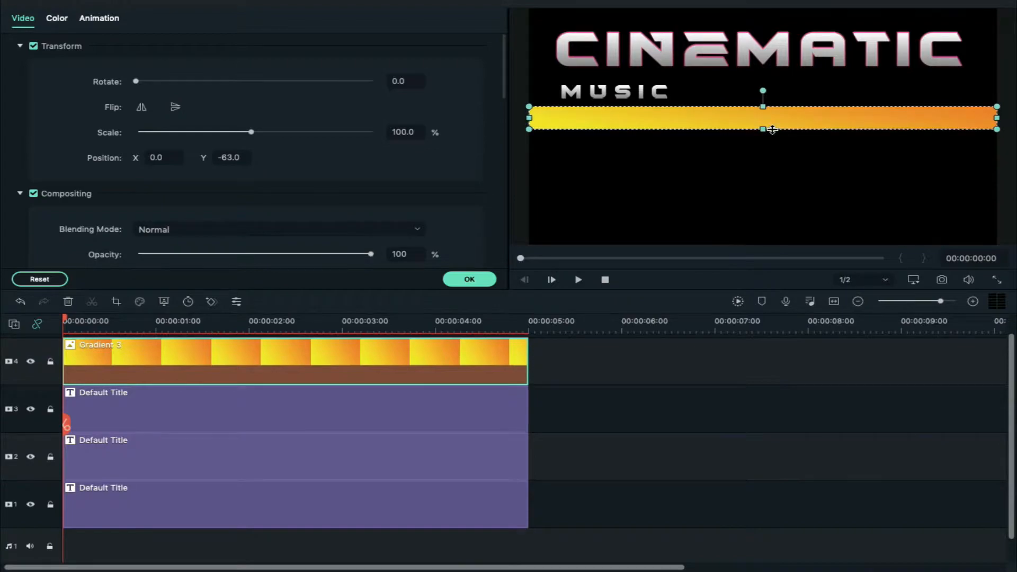
# Step: Fit the Gradient 3 bar to the width of the THE JOURNEY BEGINS text and set its blending mode to Multiply
pyautogui.moveTo(990, 116); pyautogui.dragTo(914, 117)
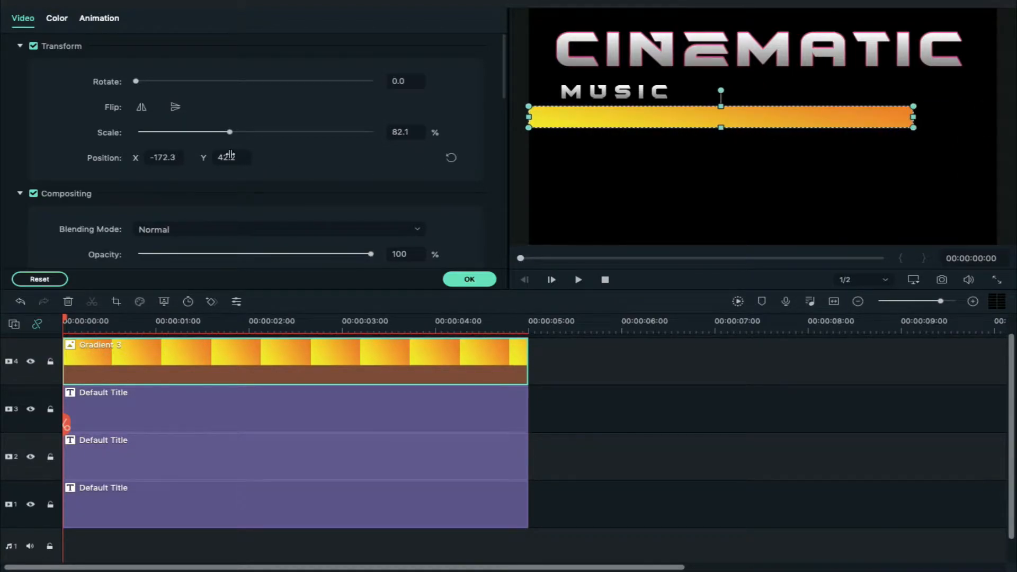
pyautogui.click(217, 229)
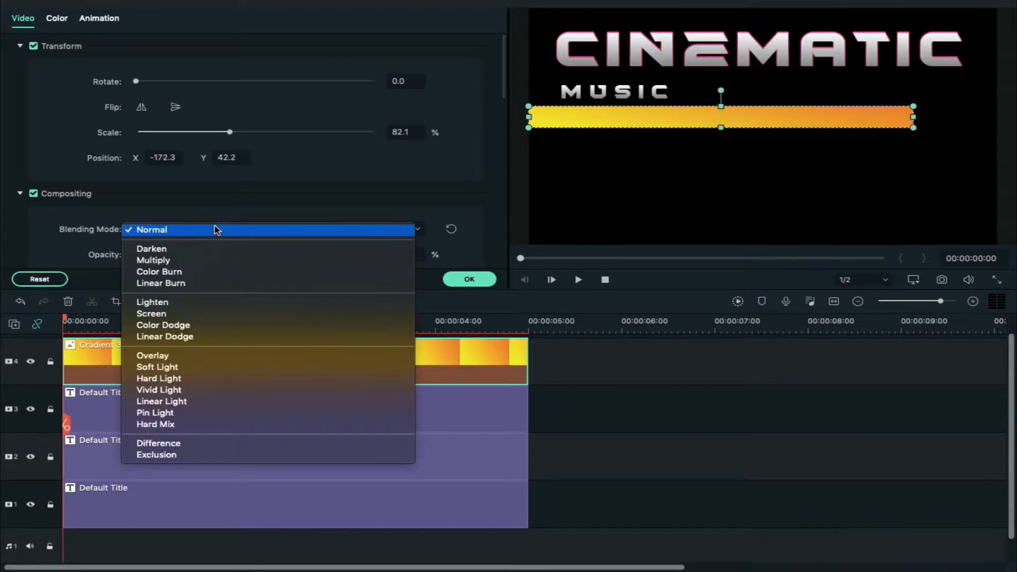
pyautogui.click(214, 260)
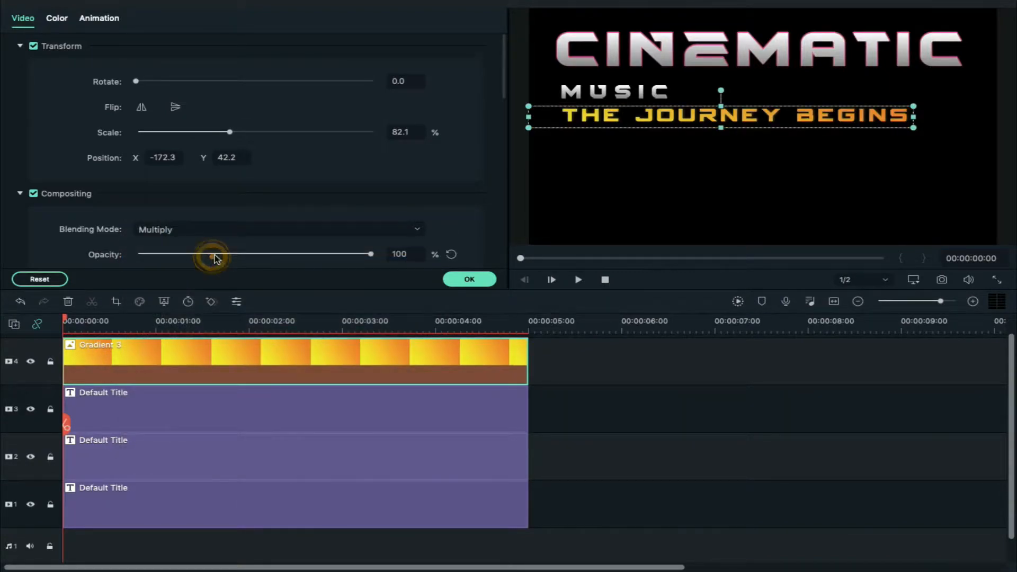
pyautogui.moveTo(528, 115); pyautogui.dragTo(561, 116)
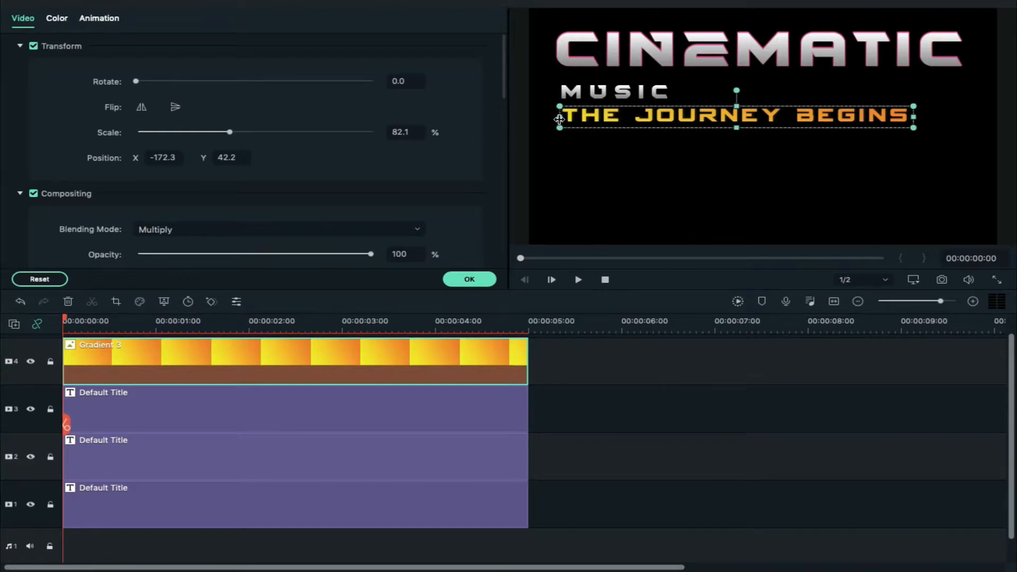
pyautogui.moveTo(912, 112); pyautogui.dragTo(927, 132)
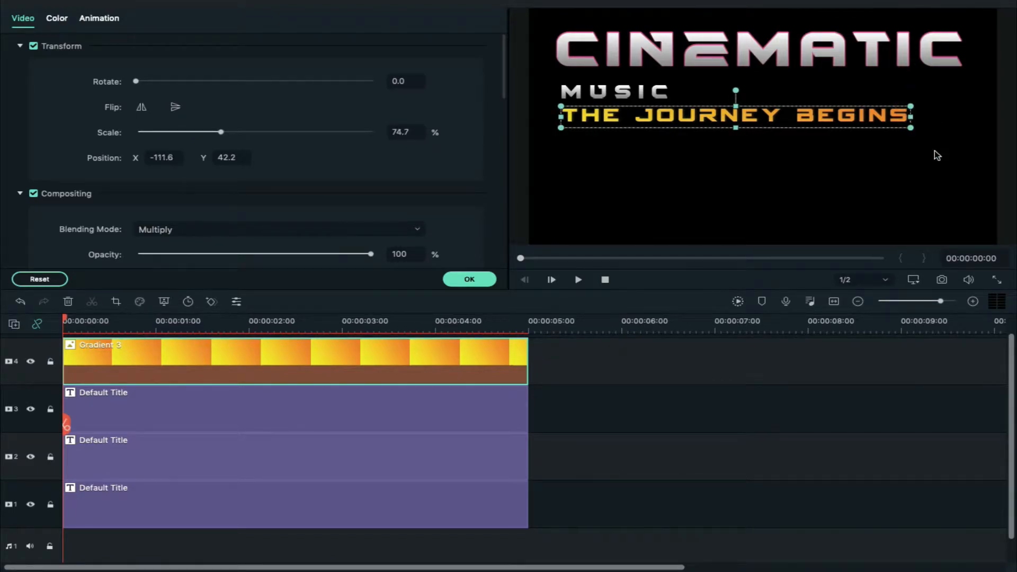
pyautogui.click(931, 152)
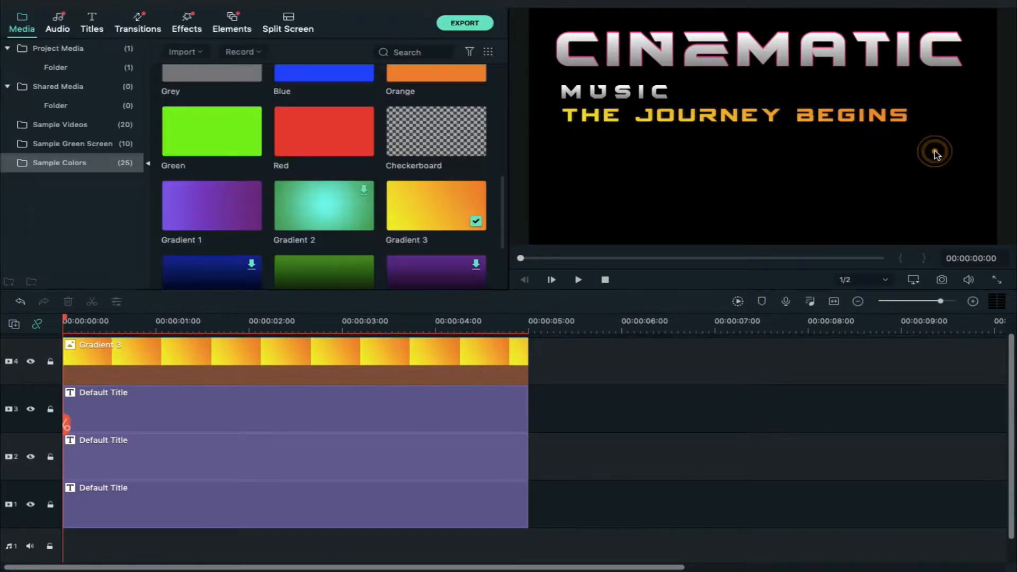
# Step: Create a custom animation keyframe at the start of the Gradient 3 clip with position X at -1431.0
pyautogui.doubleClick(145, 353)
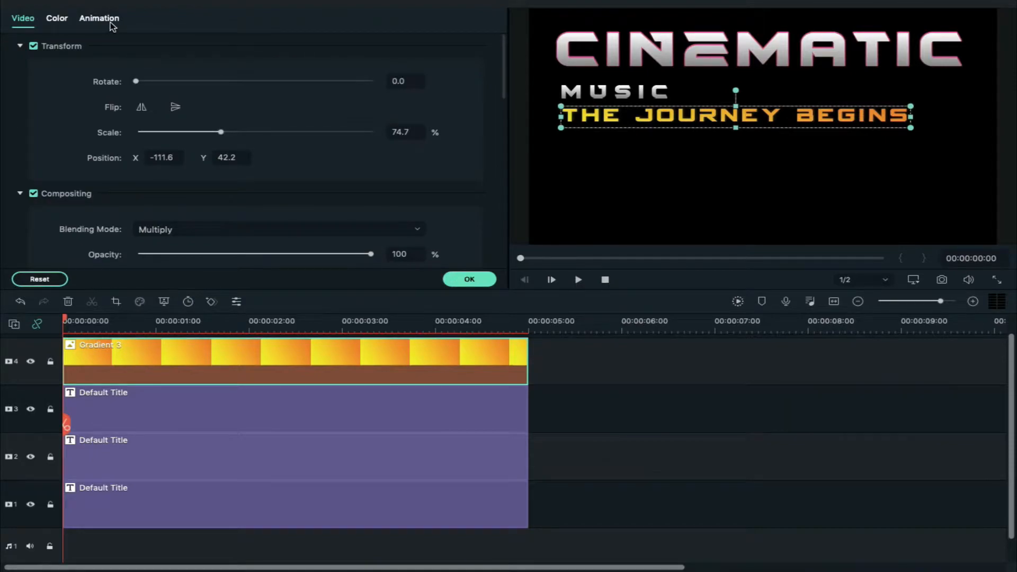
pyautogui.click(100, 19)
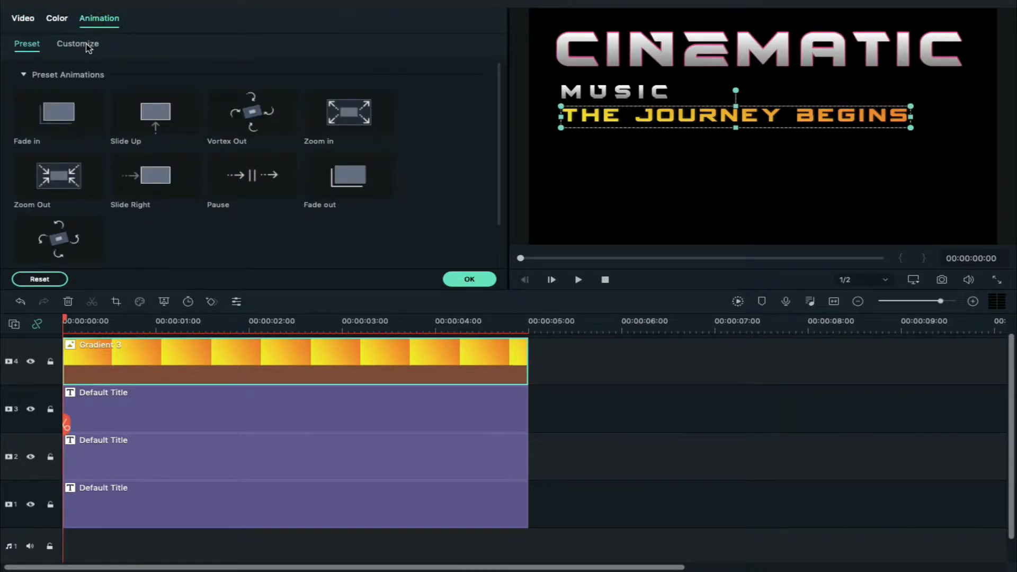
pyautogui.click(89, 48)
pyautogui.moveTo(144, 196); pyautogui.dragTo(2, 237)
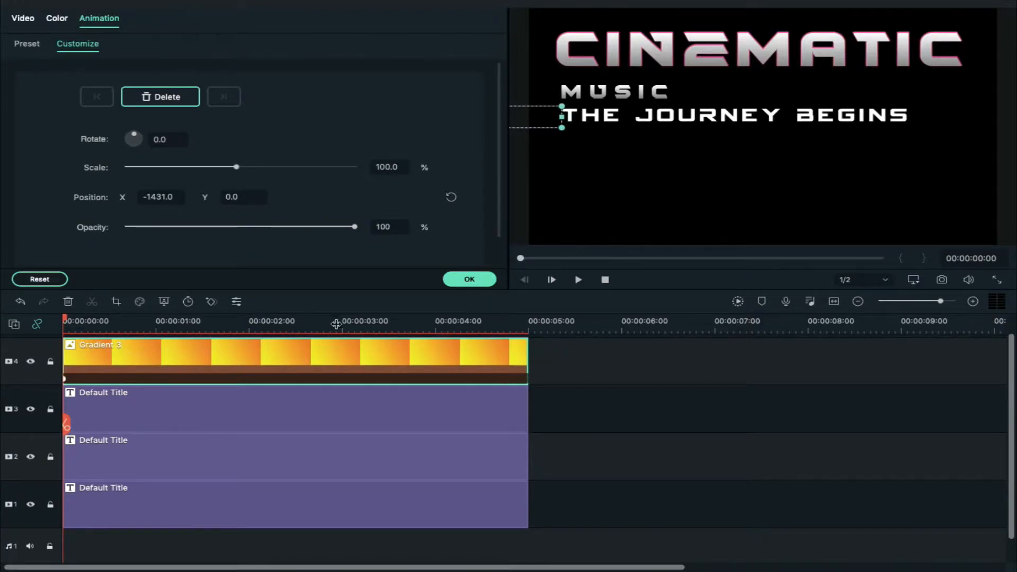
# Step: Add a gradient keyframe at 00:00:04:00 with position X at -17.0, and move that keyframe to the clip's end
pyautogui.click(434, 324)
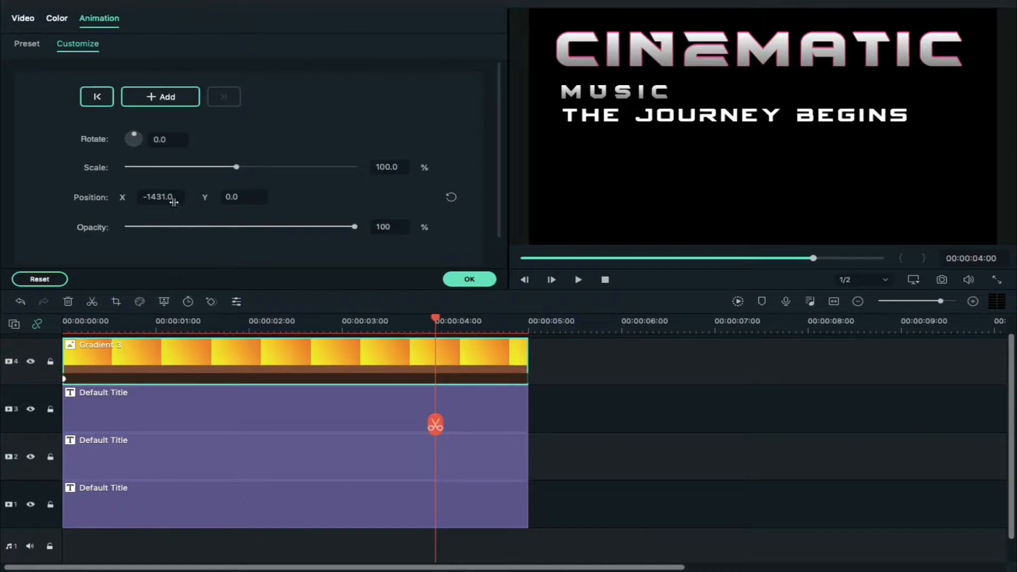
pyautogui.moveTo(168, 196); pyautogui.dragTo(1013, 205)
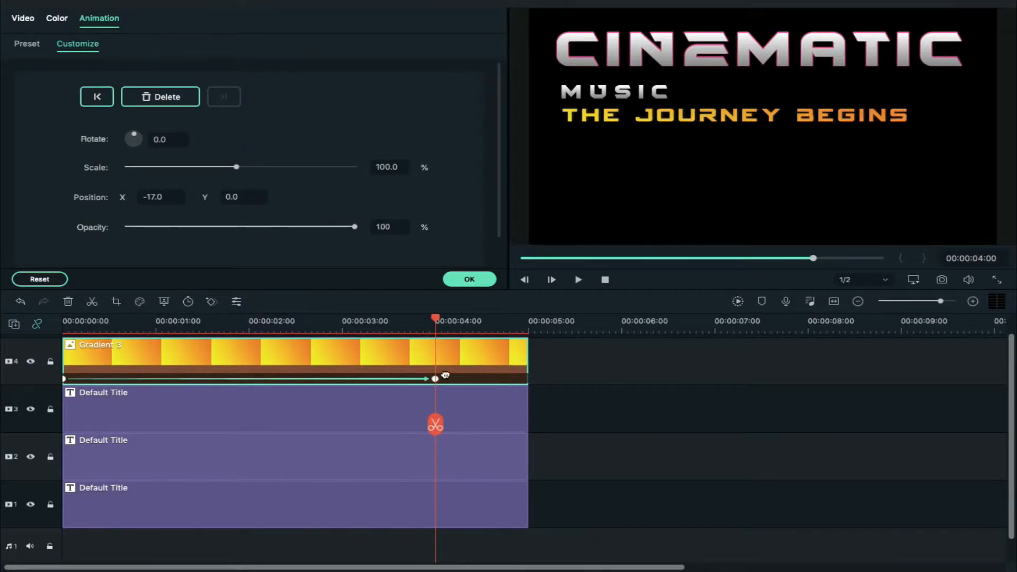
pyautogui.moveTo(439, 380); pyautogui.dragTo(528, 381)
pyautogui.click(480, 279)
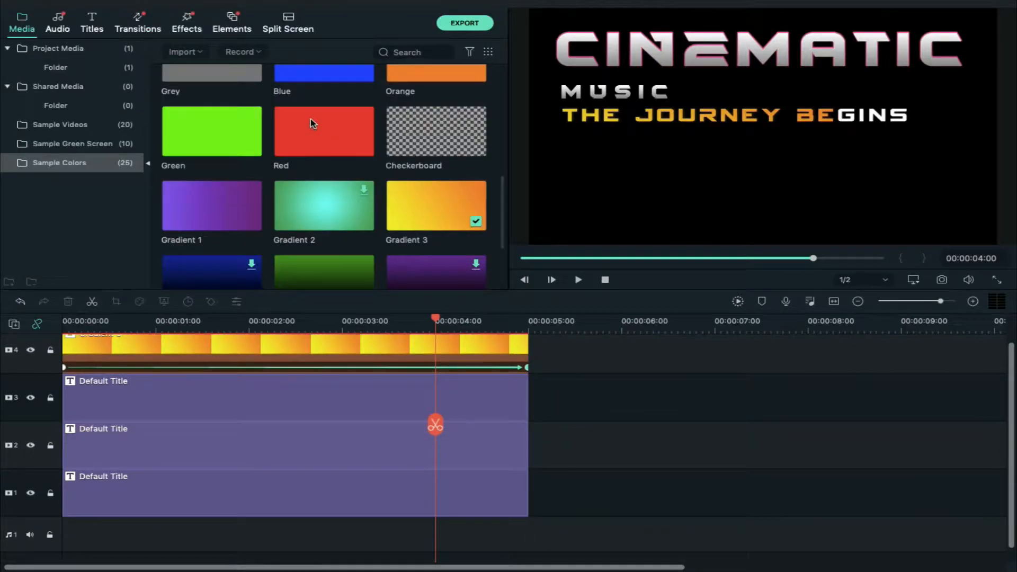
# Step: Place My Audio on the audio track at the timeline start and trim the title and gradient clips to its length
pyautogui.click(74, 48)
pyautogui.moveTo(215, 102); pyautogui.dragTo(65, 508)
pyautogui.moveTo(525, 482)
pyautogui.mouseDown()
pyautogui.moveTo(504, 479)
pyautogui.moveTo(516, 483)
pyautogui.mouseUp()
pyautogui.click(525, 447)
pyautogui.moveTo(525, 446); pyautogui.dragTo(515, 449)
pyautogui.moveTo(527, 393); pyautogui.dragTo(518, 350)
pyautogui.scroll(1, 246, 397)
# Step: Render the timeline preview and play the title animation from the beginning
pyautogui.click(737, 301)
pyautogui.click(62, 321)
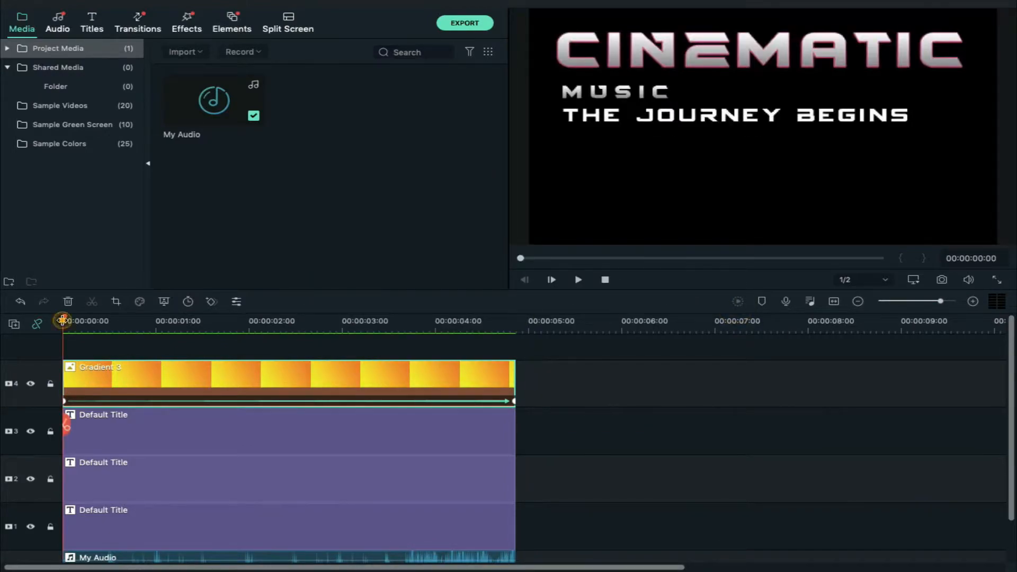
pyautogui.press('space')
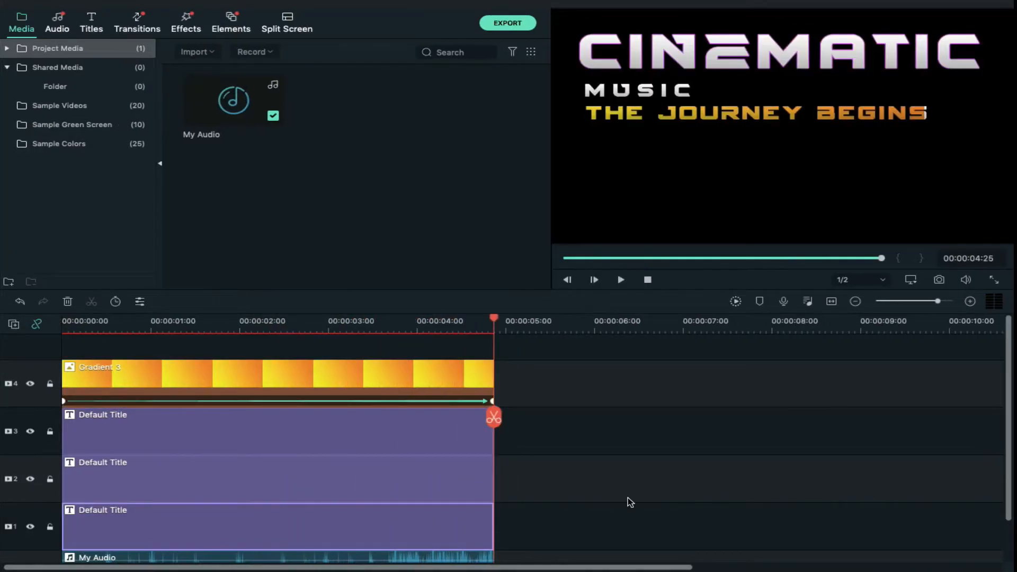
# Step: Add the Take It music at the start of a second audio track and delete the My Audio clip
pyautogui.click(66, 27)
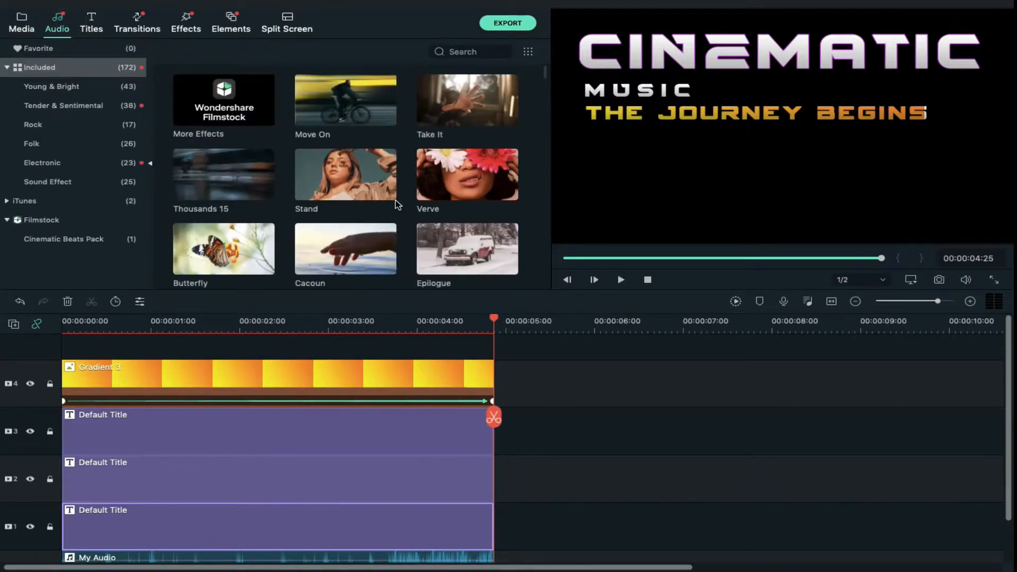
pyautogui.scroll(-2, 398, 204)
pyautogui.moveTo(453, 85); pyautogui.dragTo(64, 552)
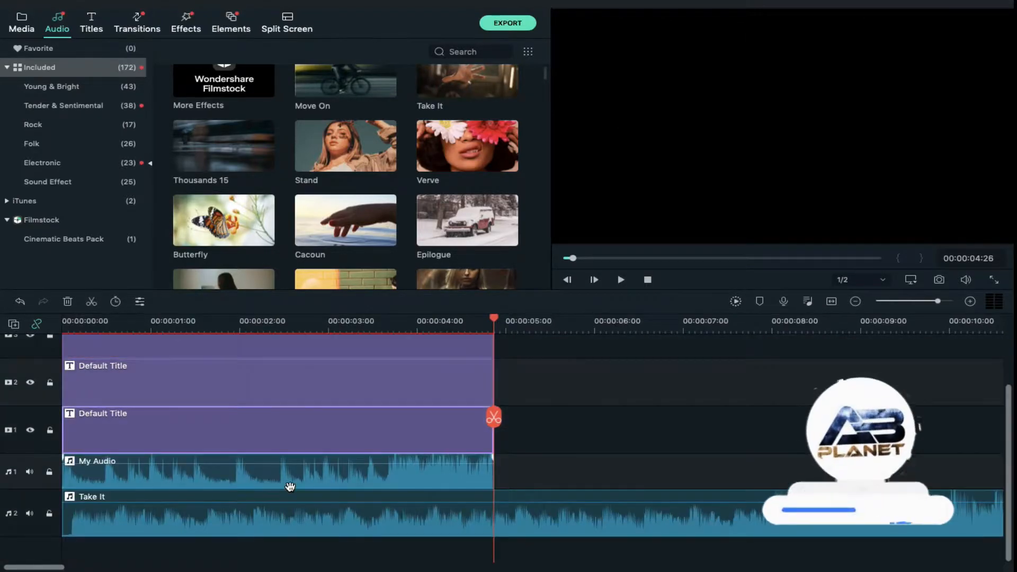
pyautogui.scroll(1, 290, 486)
pyautogui.click(307, 504)
pyautogui.press('Delete')
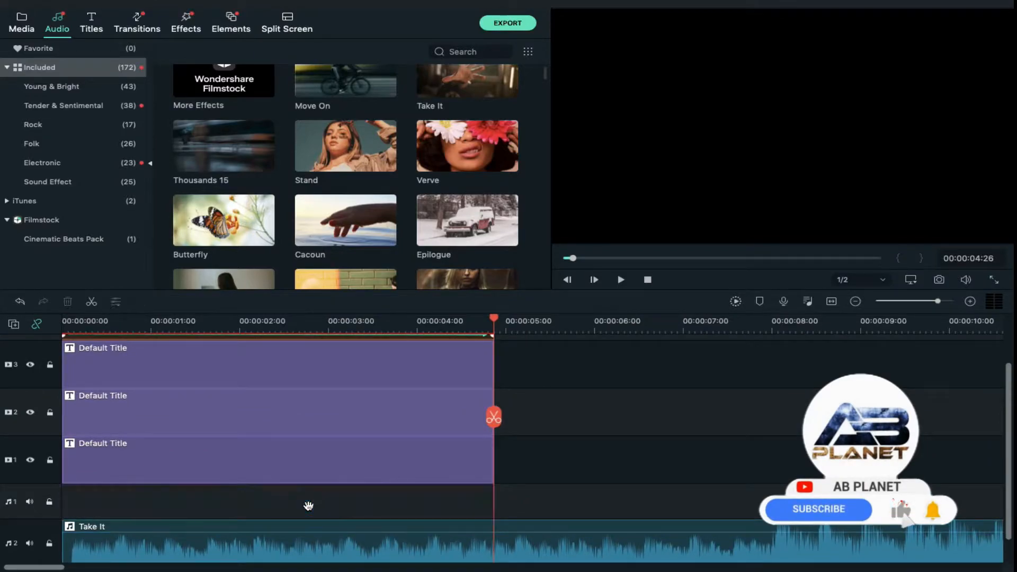
# Step: Extend the three title clips and the gradient clip to the end of Take It, and move the gradient's last keyframe there
pyautogui.moveTo(940, 302); pyautogui.dragTo(917, 302)
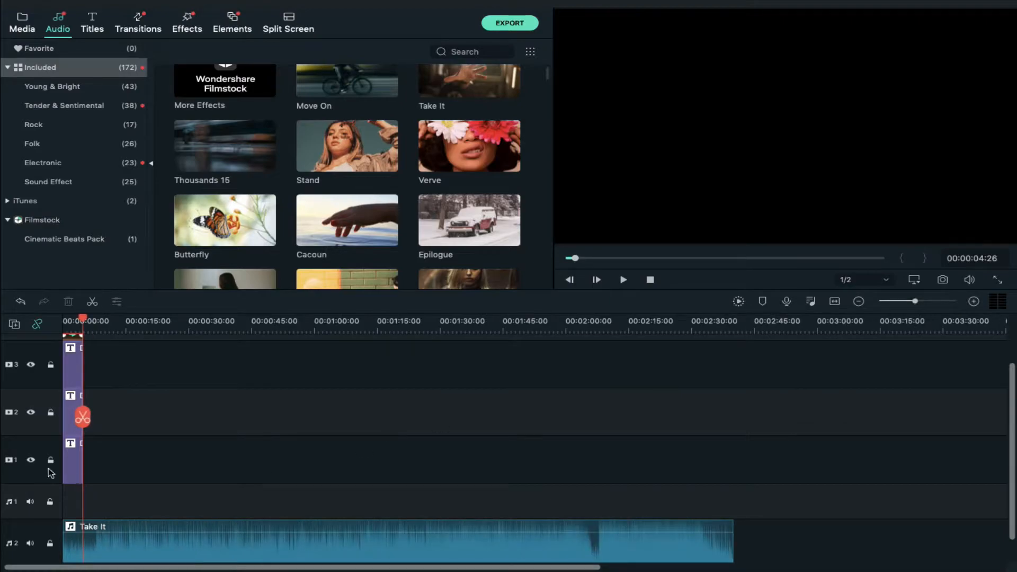
pyautogui.moveTo(81, 455); pyautogui.dragTo(734, 455)
pyautogui.moveTo(82, 412); pyautogui.dragTo(733, 412)
pyautogui.moveTo(82, 366); pyautogui.dragTo(734, 356)
pyautogui.scroll(3, 159, 361)
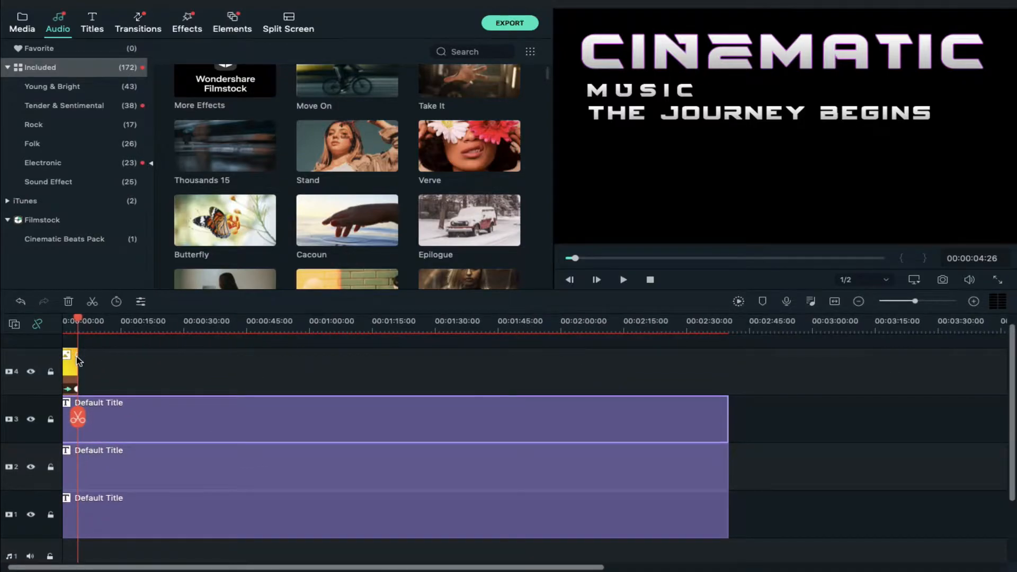
pyautogui.moveTo(78, 360); pyautogui.dragTo(729, 365)
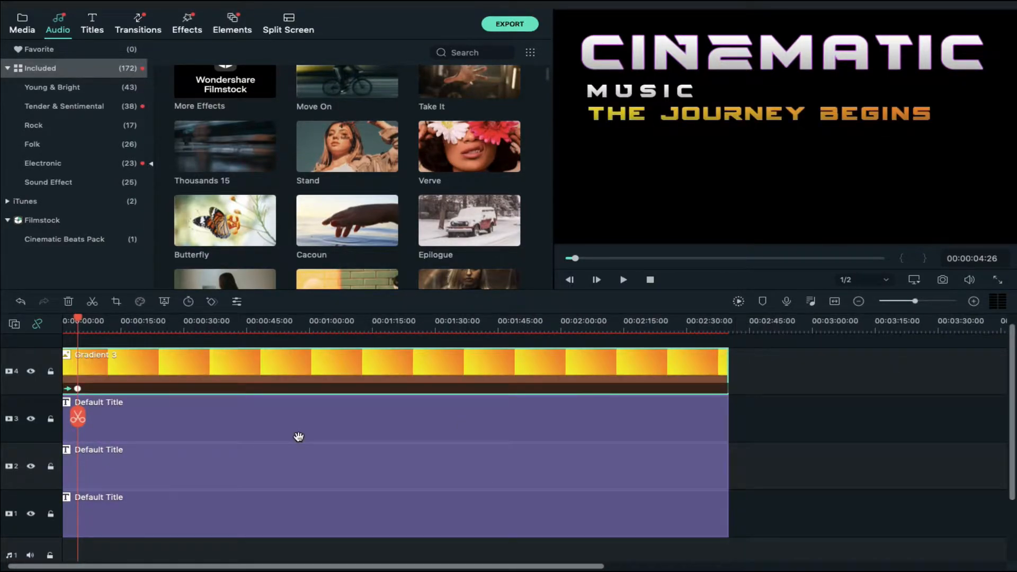
pyautogui.scroll(-3, 299, 437)
pyautogui.moveTo(82, 350); pyautogui.dragTo(793, 393)
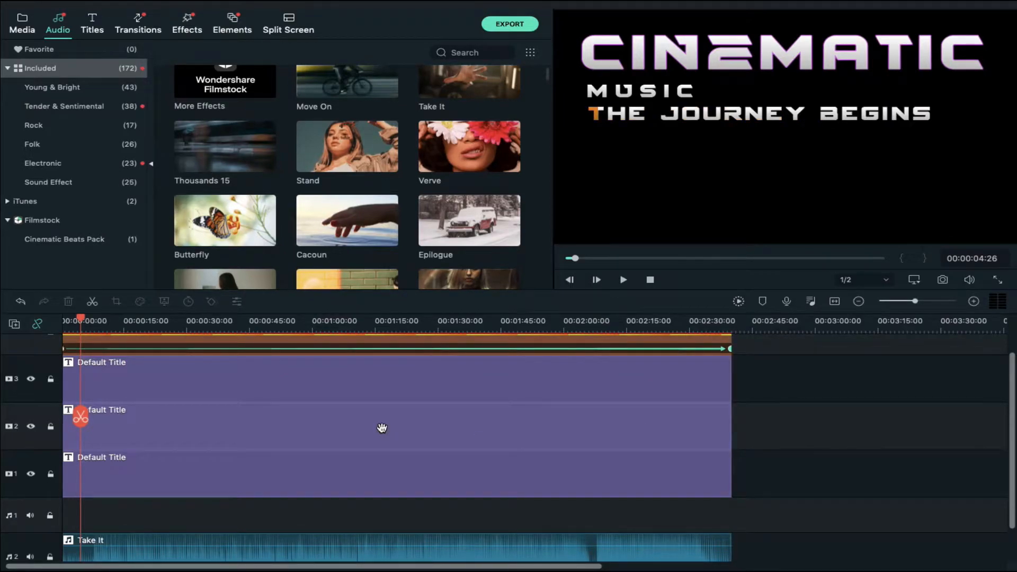
# Step: Play and scrub through the extended timeline to check how the gradient fills the text over the full track
pyautogui.scroll(1, 382, 428)
pyautogui.click(97, 319)
pyautogui.press('space')
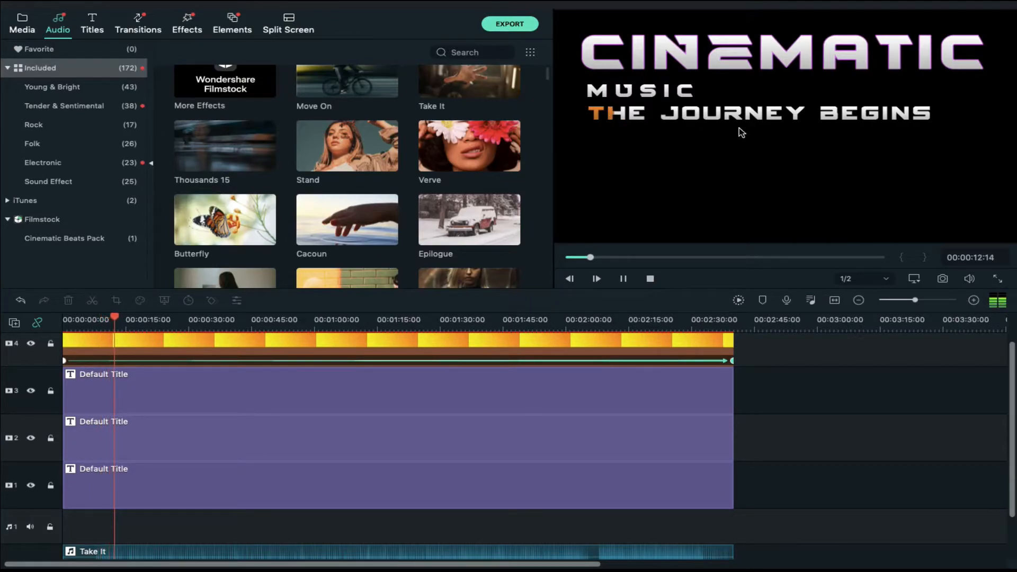
pyautogui.press('space')
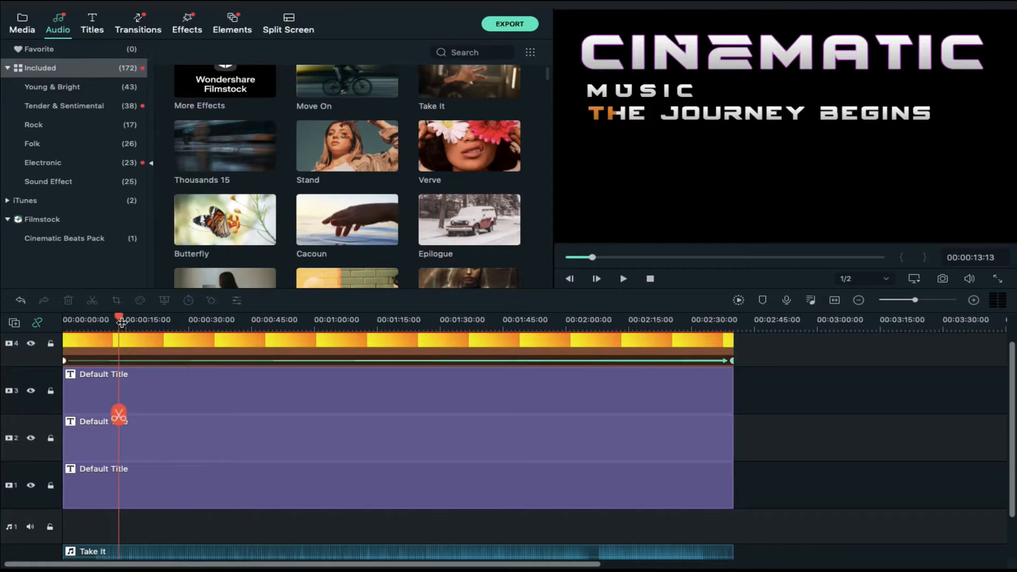
pyautogui.moveTo(120, 319); pyautogui.dragTo(432, 319)
pyautogui.moveTo(477, 345); pyautogui.dragTo(749, 355)
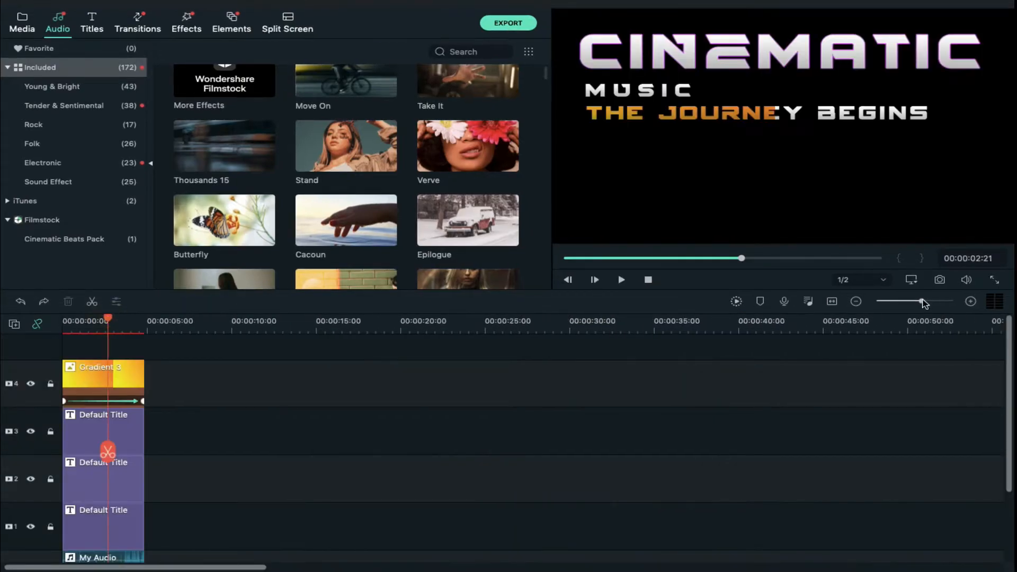
# Step: Copy the three title clips and the My Audio clip, and paste them at 00:00:05:00
pyautogui.moveTo(920, 300); pyautogui.dragTo(939, 301)
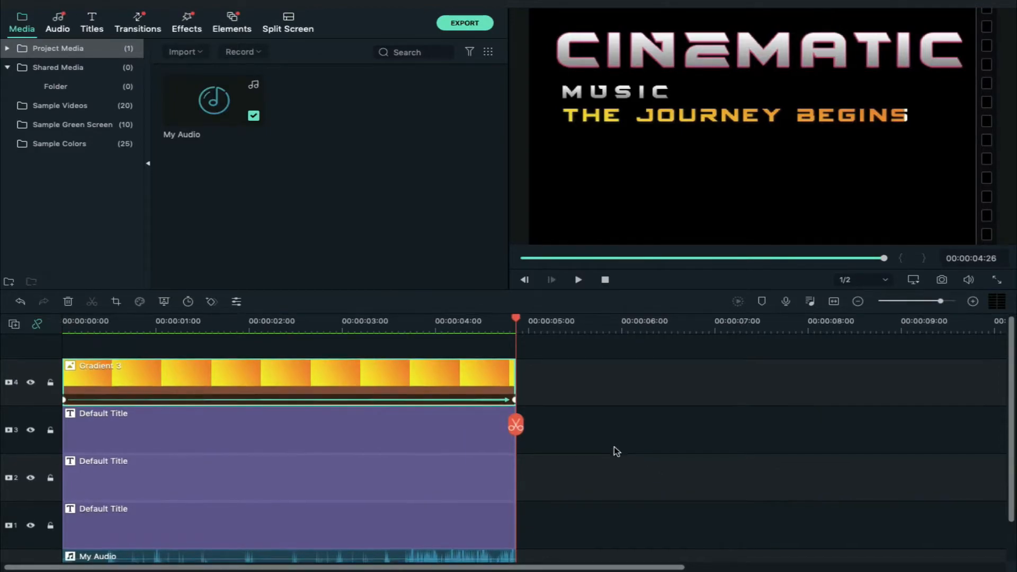
pyautogui.scroll(-1, 615, 447)
pyautogui.click(542, 409)
pyautogui.moveTo(542, 408); pyautogui.dragTo(460, 558)
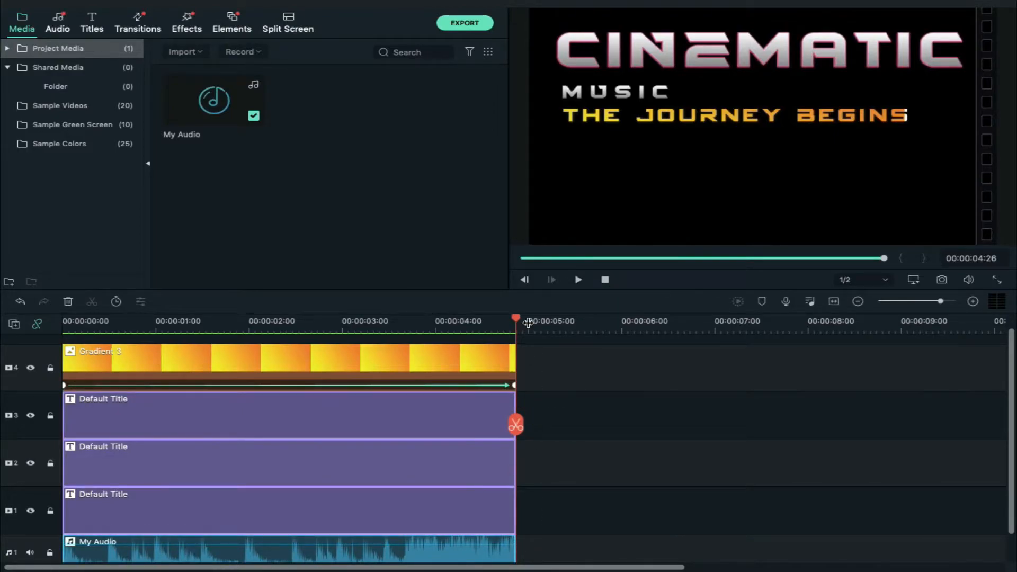
pyautogui.click(529, 324)
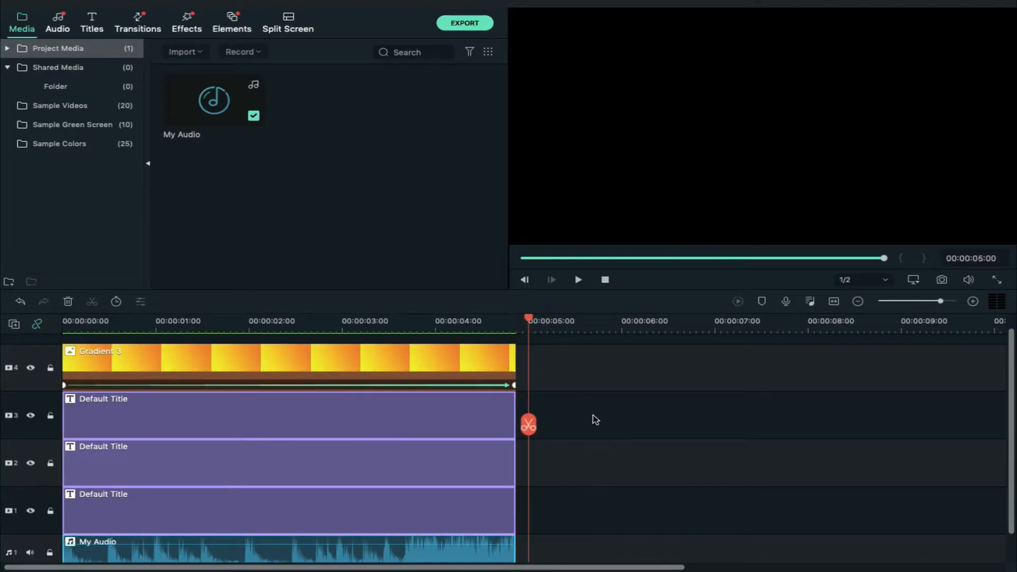
pyautogui.hotkey('ctrl', 'v')
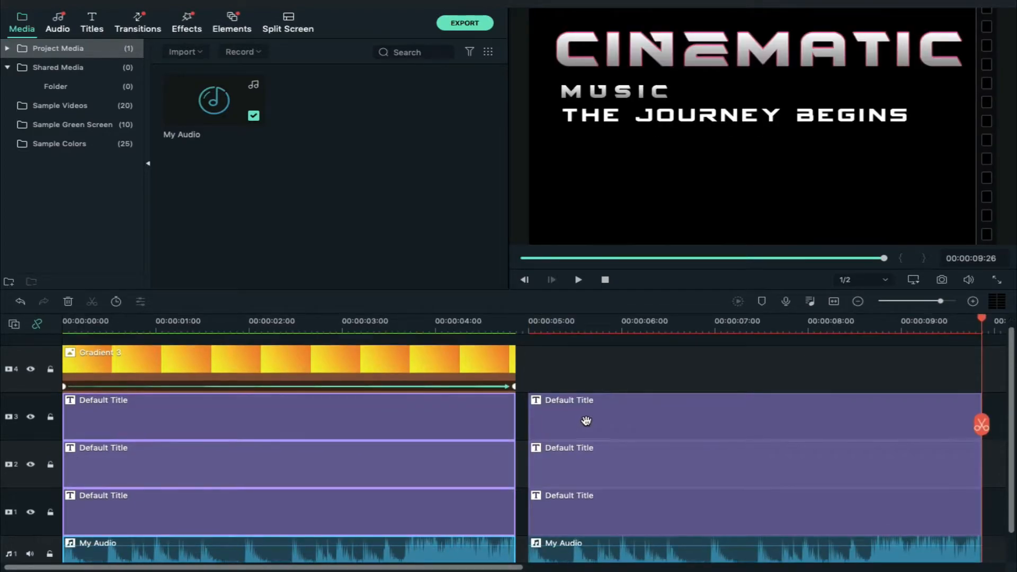
# Step: Place the White sample color above the pasted titles on track 4 and trim its end to 00:00:09:26
pyautogui.click(82, 145)
pyautogui.scroll(-3, 450, 154)
pyautogui.click(450, 154)
pyautogui.moveTo(449, 154); pyautogui.dragTo(541, 383)
pyautogui.moveTo(922, 370); pyautogui.dragTo(914, 370)
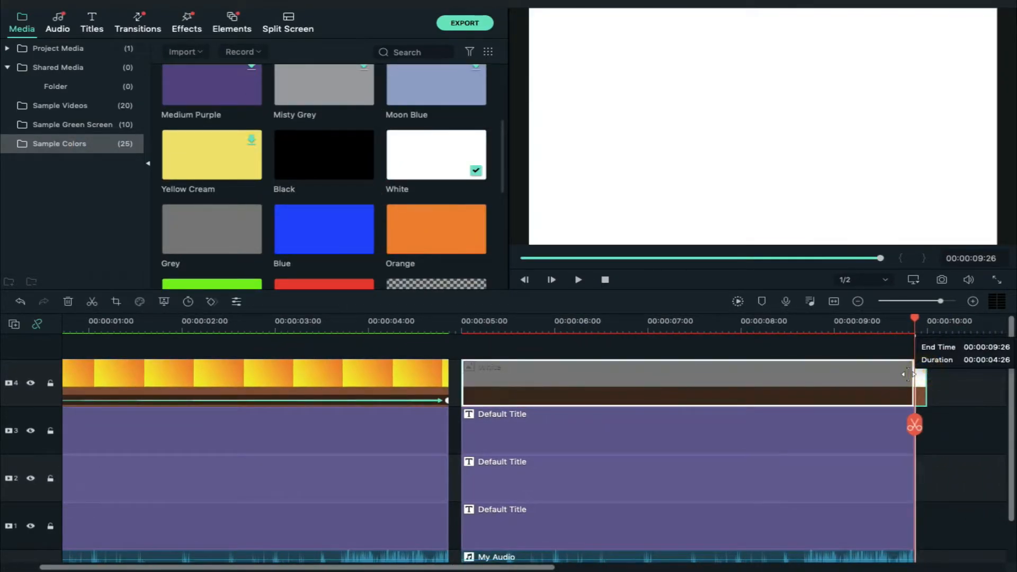
# Step: Shrink the White clip into a thin underline directly beneath THE JOURNEY BEGINS, matching the text's width
pyautogui.doubleClick(763, 382)
pyautogui.moveTo(761, 8)
pyautogui.mouseDown()
pyautogui.moveTo(769, 113)
pyautogui.moveTo(763, 62)
pyautogui.mouseUp()
pyautogui.moveTo(761, 231); pyautogui.dragTo(764, 147)
pyautogui.moveTo(995, 134); pyautogui.dragTo(905, 135)
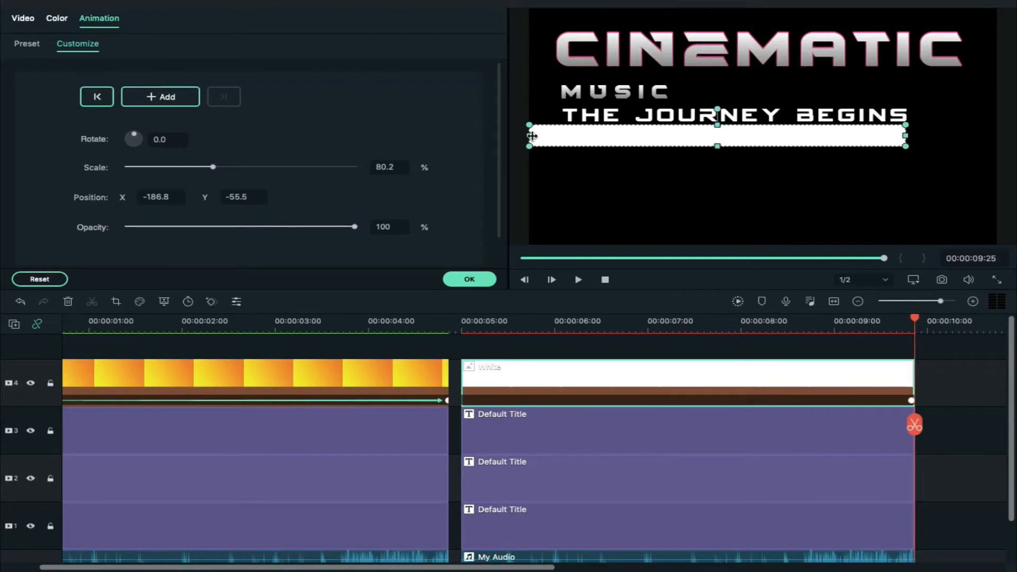
pyautogui.moveTo(531, 135); pyautogui.dragTo(562, 136)
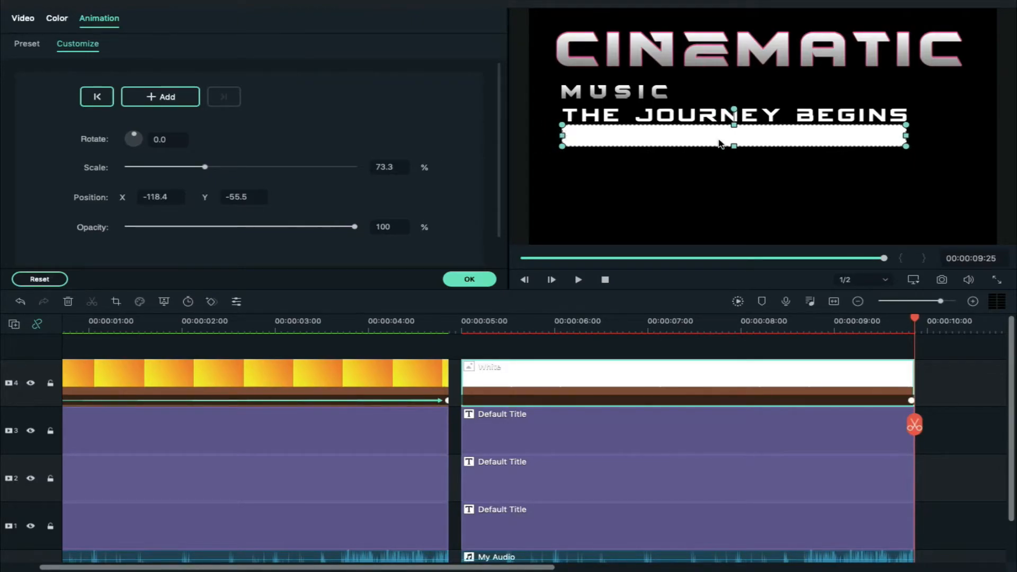
pyautogui.moveTo(734, 142); pyautogui.dragTo(734, 127)
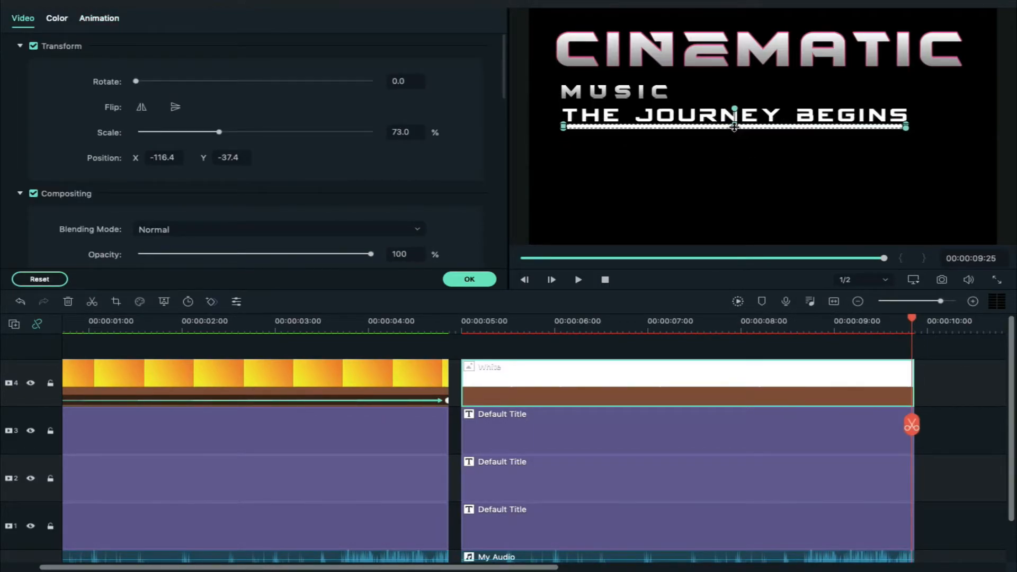
# Step: Place the Gradient 5 sample color above the White clip at 00:00:05:00, trim its end to 00:00:09:26 and open its video settings
pyautogui.click(88, 144)
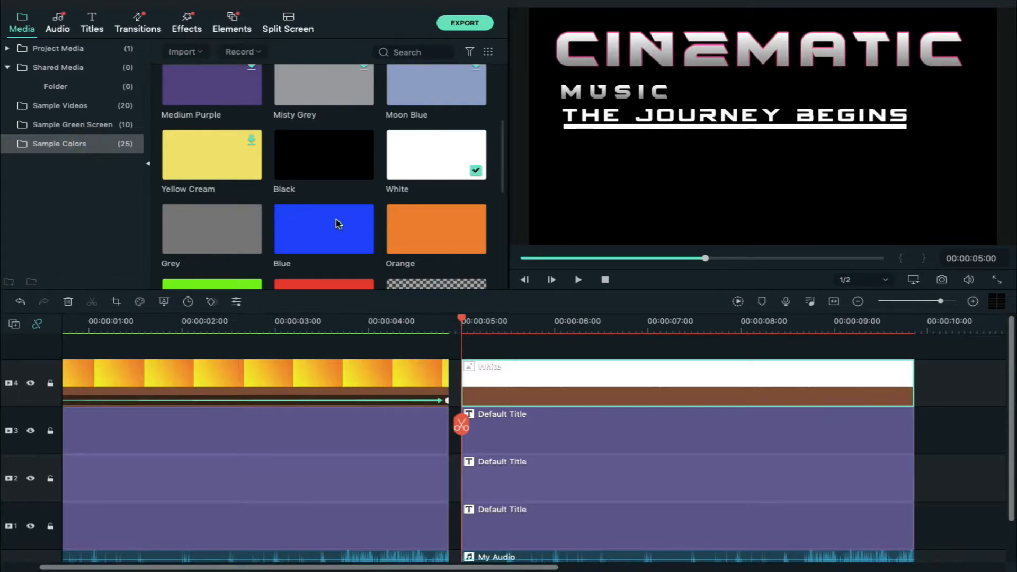
pyautogui.scroll(-6, 339, 221)
pyautogui.moveTo(339, 168); pyautogui.dragTo(483, 344)
pyautogui.moveTo(924, 342); pyautogui.dragTo(914, 342)
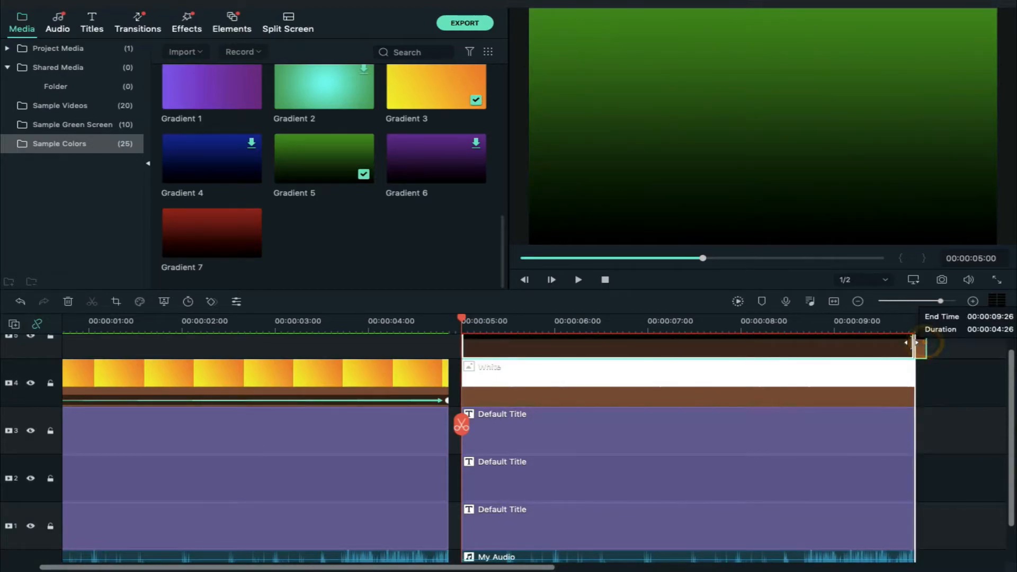
pyautogui.doubleClick(732, 342)
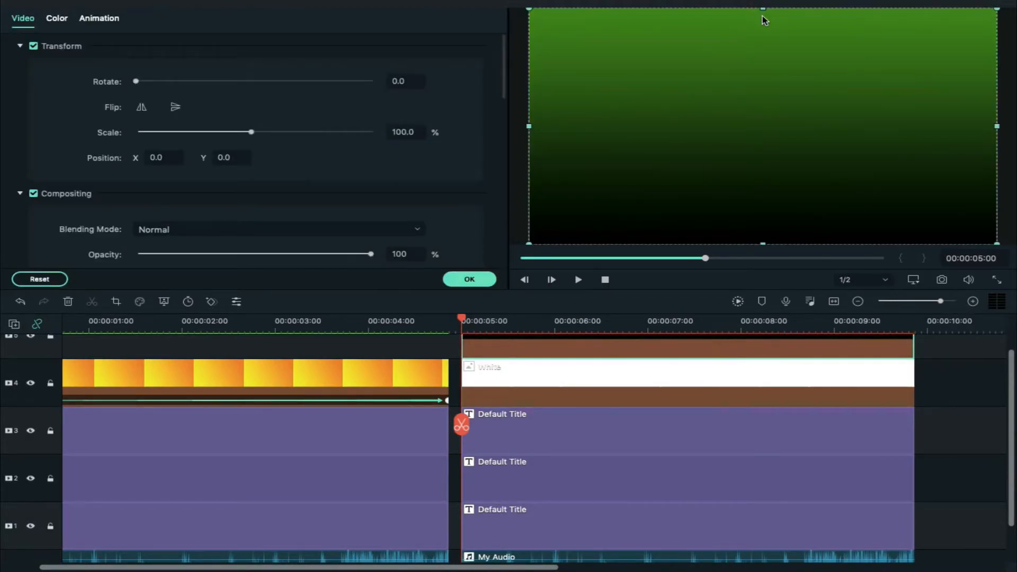
# Step: Shrink the Gradient 5 clip to a thin strip covering the white underline and set its blending mode to Multiply
pyautogui.moveTo(762, 11); pyautogui.dragTo(765, 179)
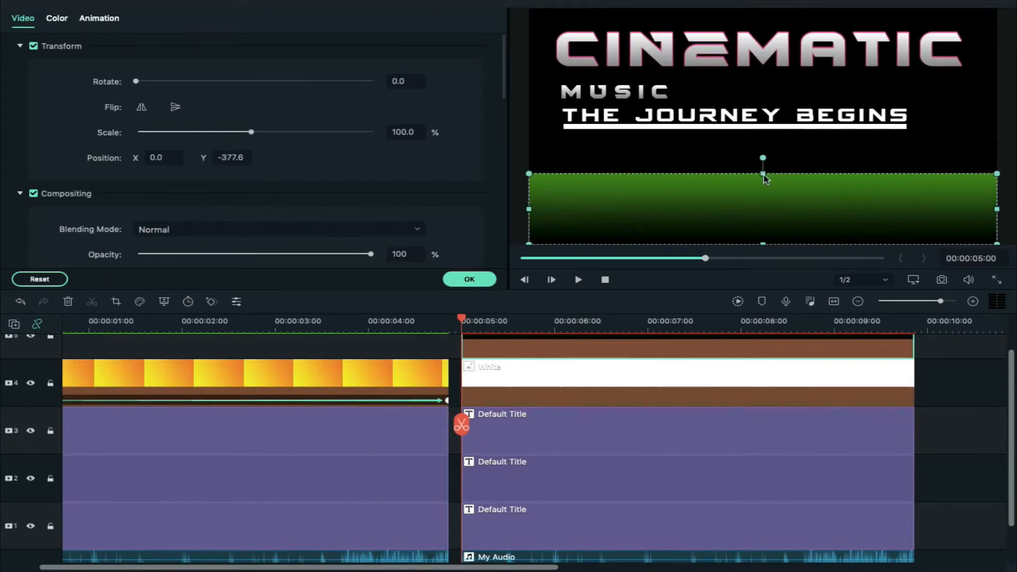
pyautogui.moveTo(762, 218); pyautogui.dragTo(761, 151)
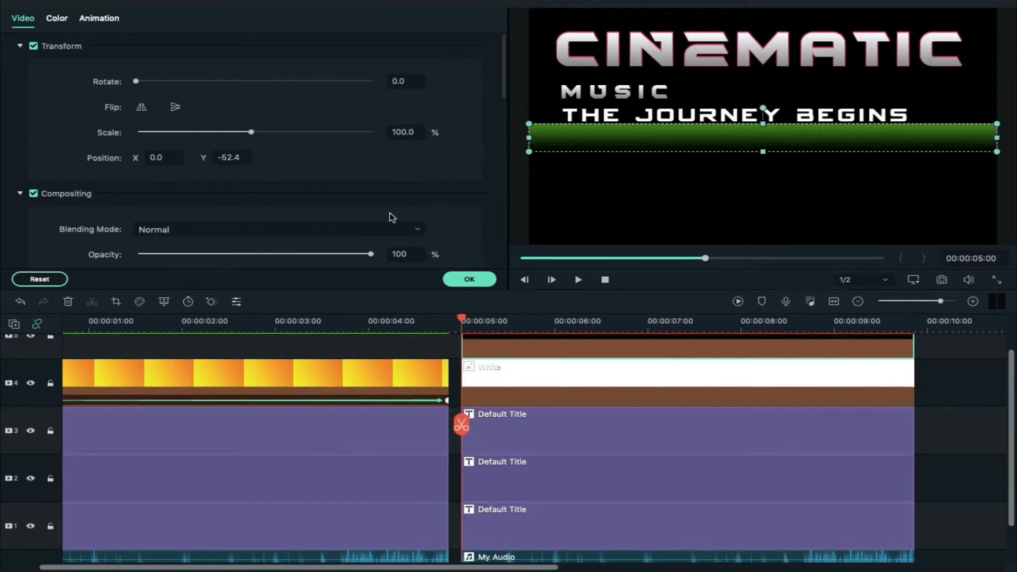
pyautogui.click(364, 228)
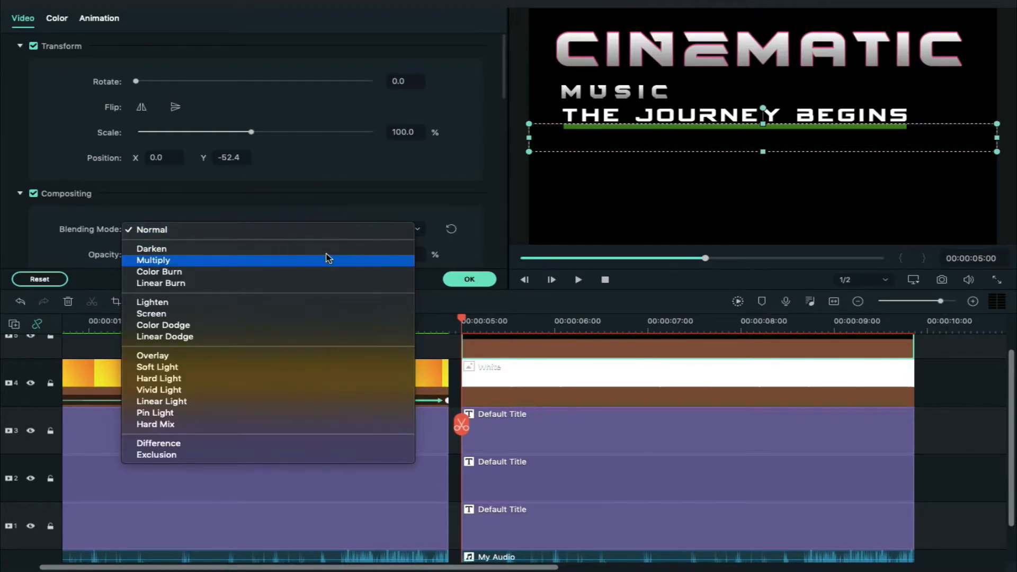
pyautogui.click(343, 259)
pyautogui.moveTo(997, 137); pyautogui.dragTo(909, 139)
pyautogui.moveTo(541, 136); pyautogui.dragTo(574, 138)
pyautogui.moveTo(736, 152); pyautogui.dragTo(737, 135)
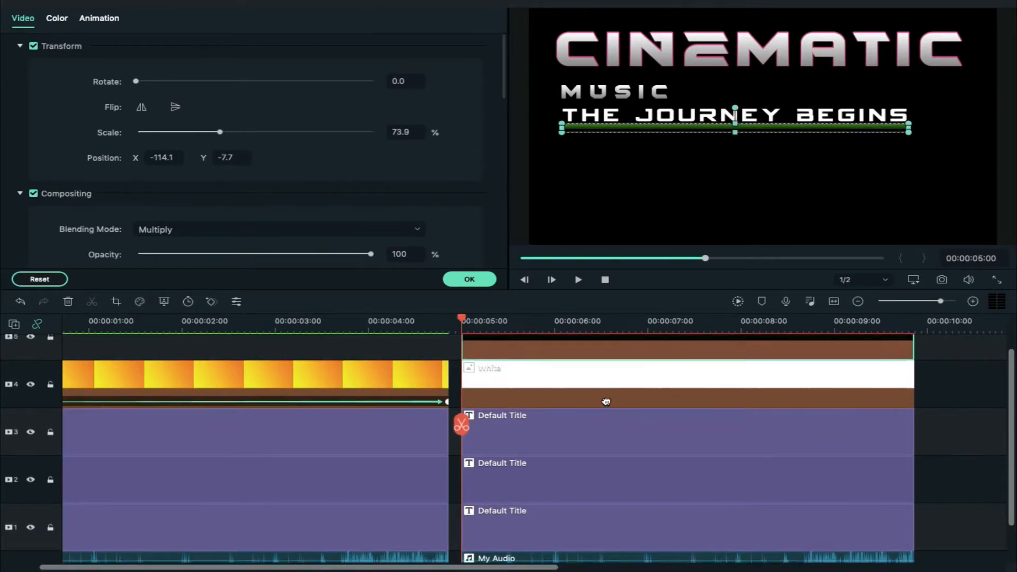
# Step: Keyframe the Gradient 5 clip's X position from -1416.0 at 00:00:05:00 to -9.0 at the end of the clip
pyautogui.scroll(2, 608, 402)
pyautogui.click(599, 368)
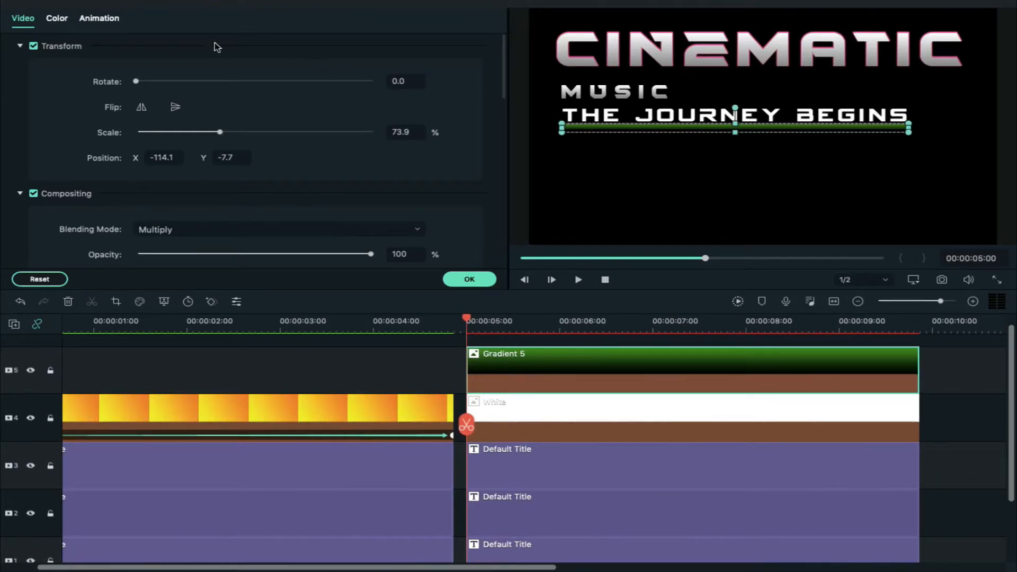
pyautogui.click(117, 22)
pyautogui.click(179, 92)
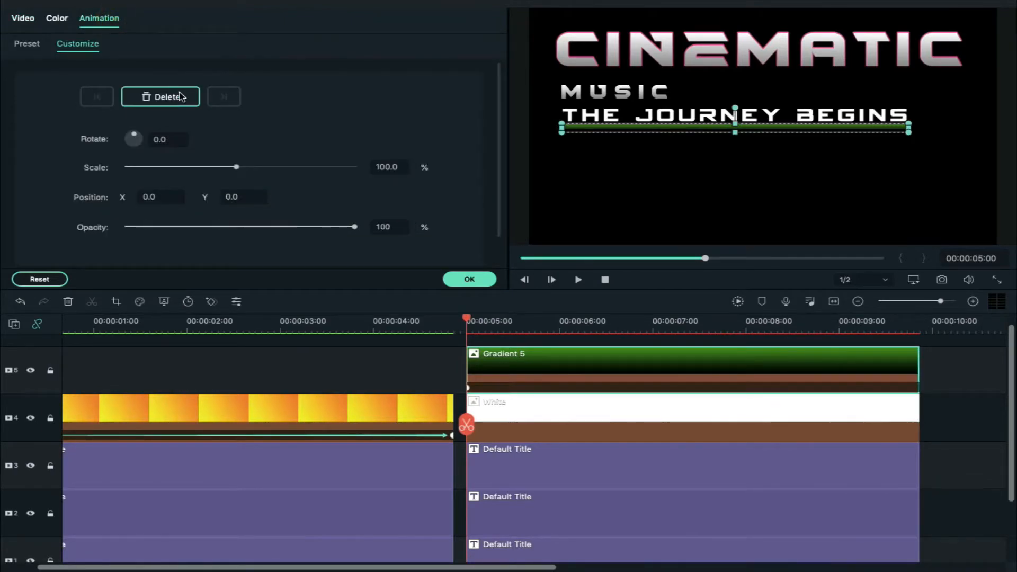
pyautogui.moveTo(141, 197); pyautogui.dragTo(3, 260)
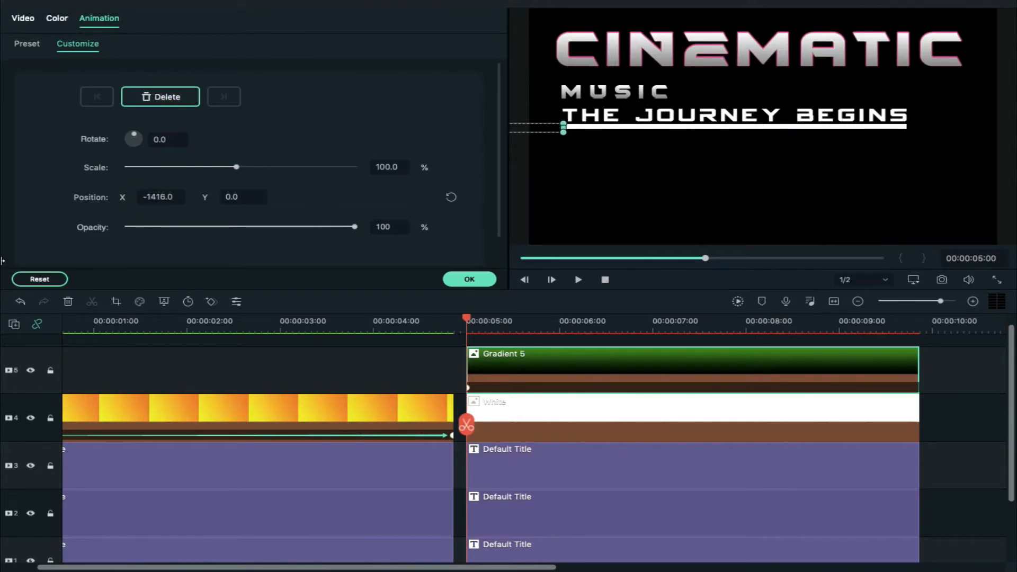
pyautogui.click(887, 330)
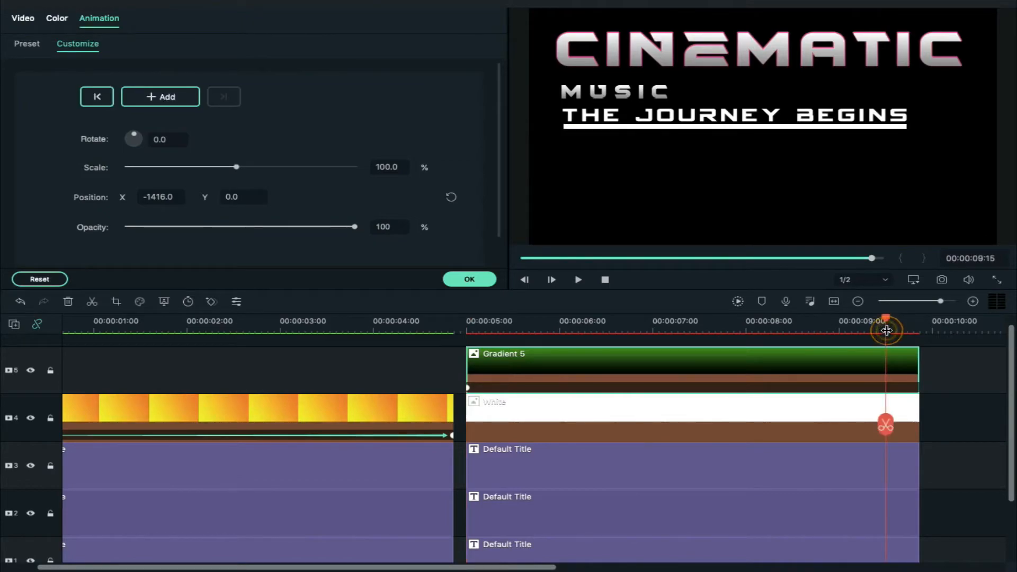
pyautogui.moveTo(359, 186); pyautogui.dragTo(1012, 196)
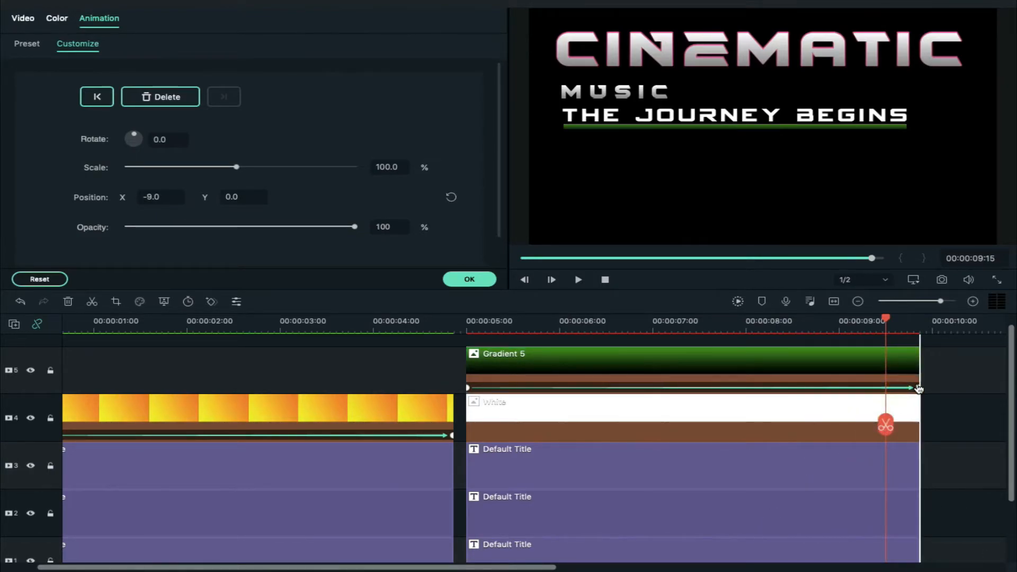
# Step: Render the timeline preview, play the second section from 00:00:05:00 and close the clip's animation settings
pyautogui.scroll(-2, 919, 390)
pyautogui.click(738, 302)
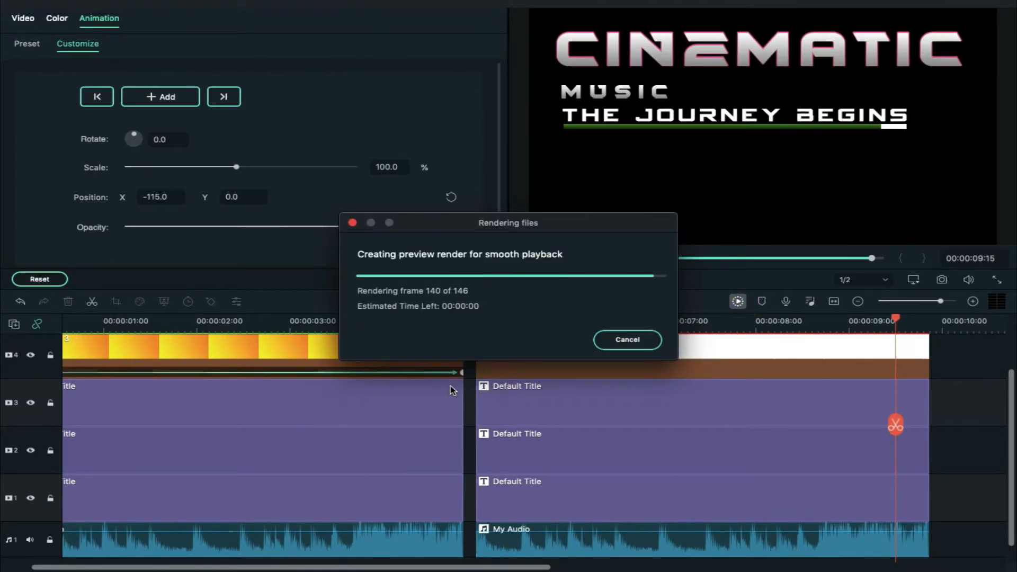
pyautogui.click(476, 322)
pyautogui.press('space')
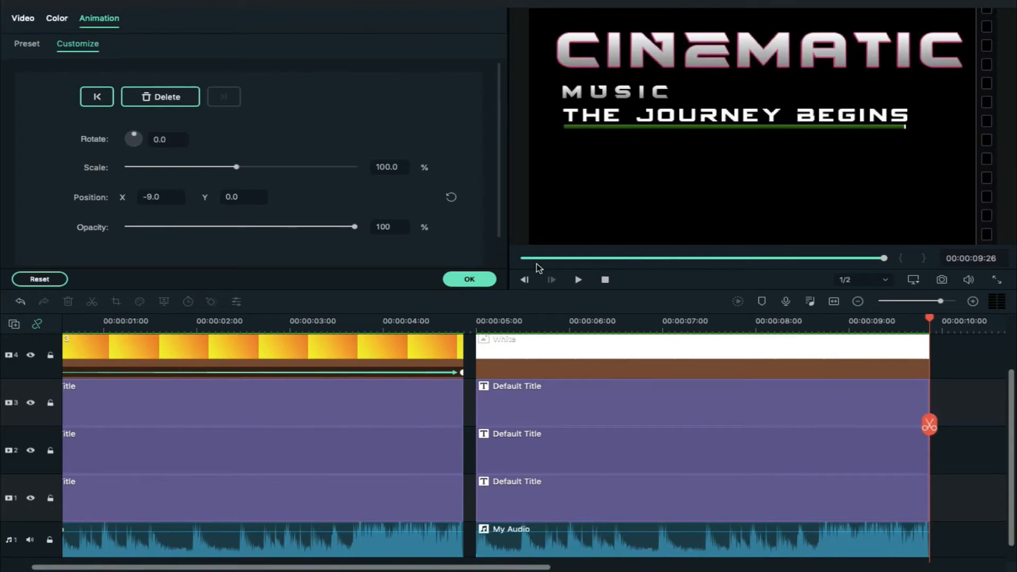
pyautogui.click(471, 280)
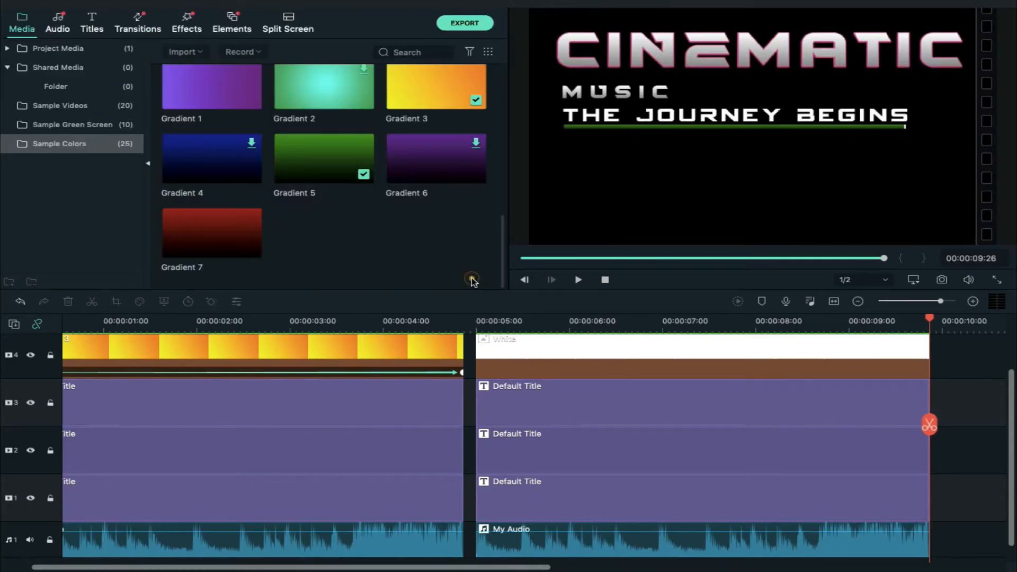
# Step: Export the video in MOV format as Sync Audio into the Sync Progress Text folder
pyautogui.click(456, 25)
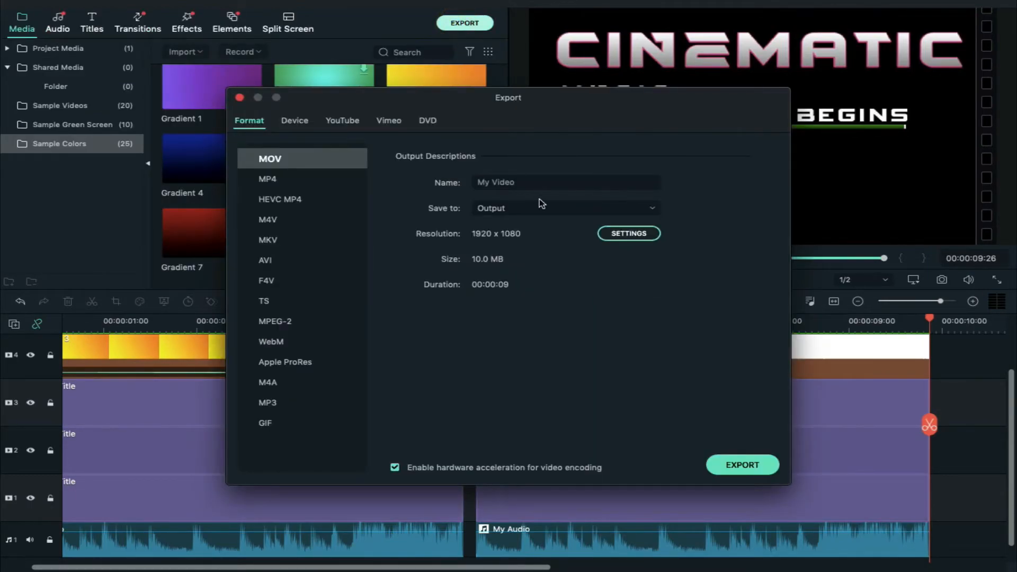
pyautogui.click(635, 213)
pyautogui.click(577, 269)
pyautogui.click(737, 371)
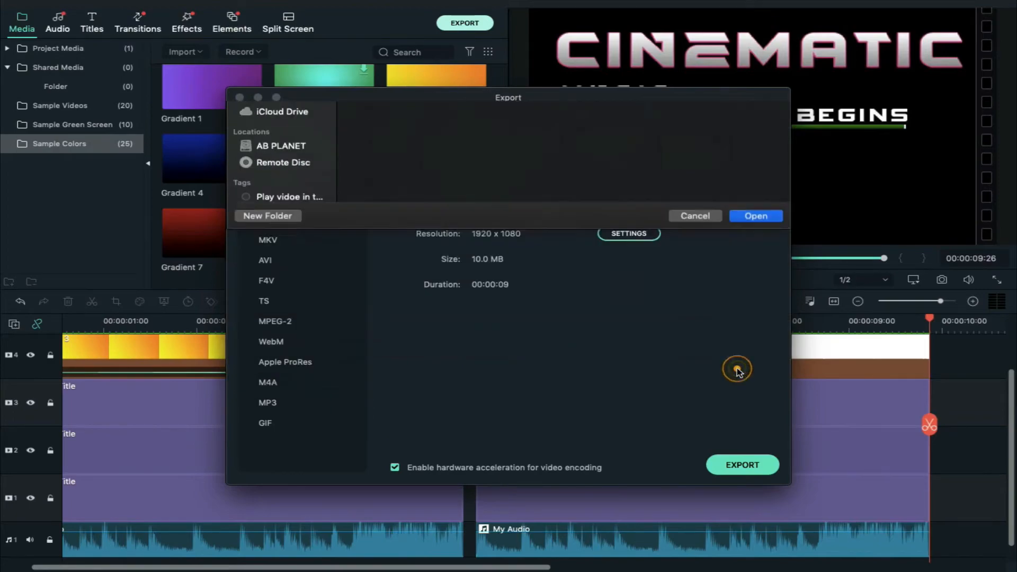
pyautogui.write('Sync Audio')
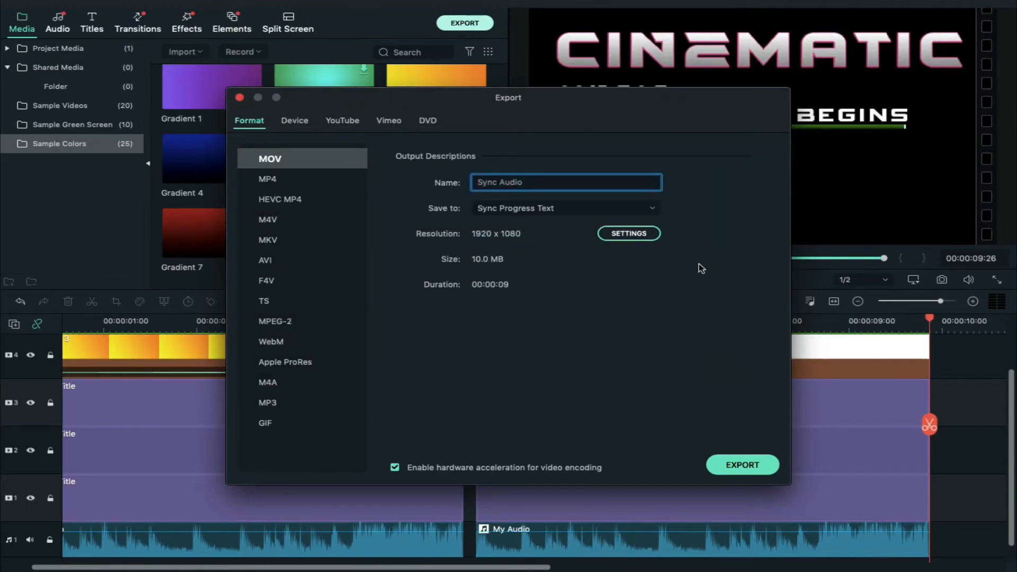
pyautogui.click(736, 467)
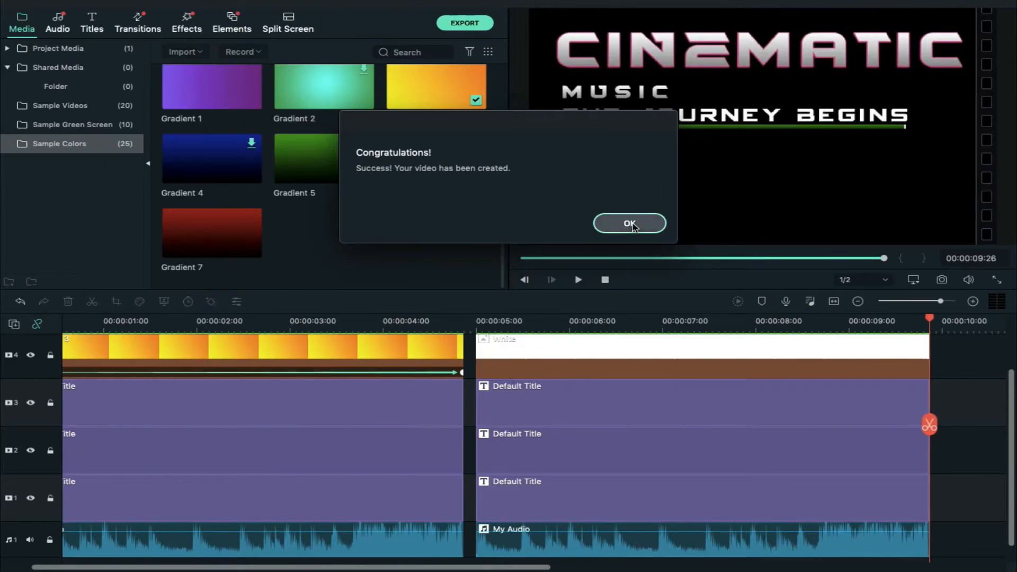
pyautogui.click(630, 224)
# Step: Delete all clips from the timeline
pyautogui.click(555, 461)
pyautogui.hotkey('ctrl', 'a')
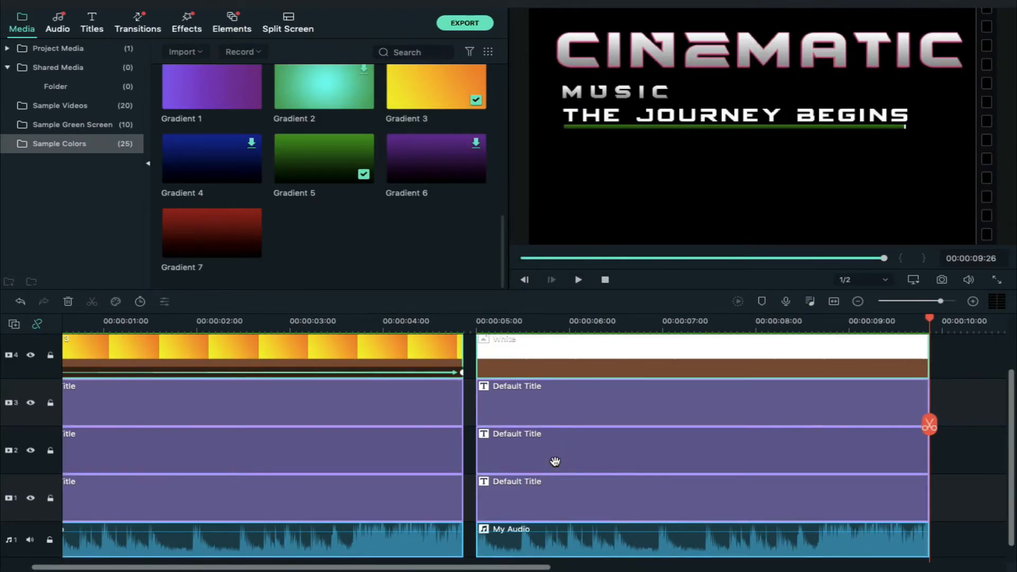
pyautogui.press('Delete')
# Step: Import Sync Audio.mov and the smoke-with-particles background JPEG from the Sync Progress Text folder into Project Media
pyautogui.click(49, 52)
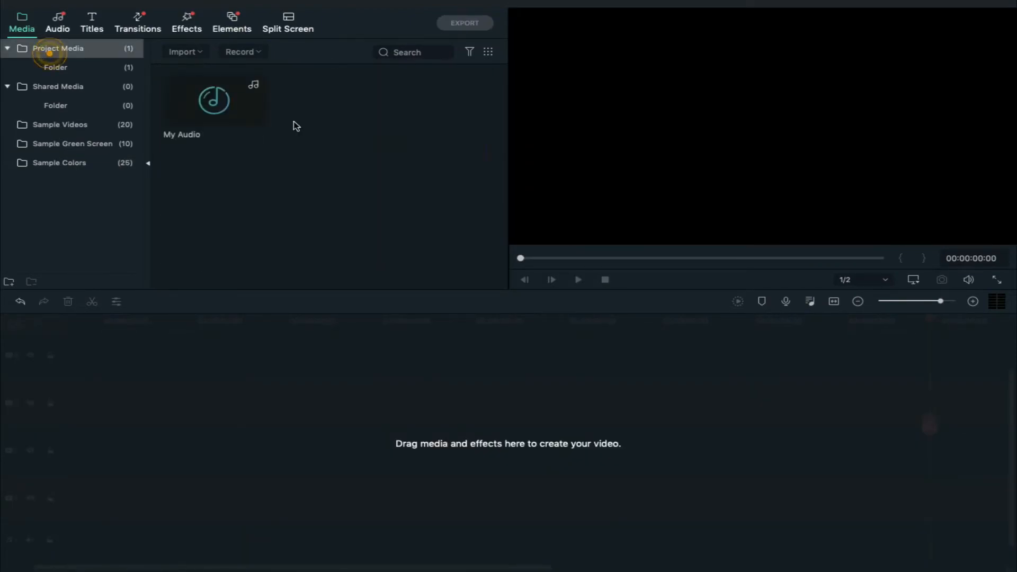
pyautogui.rightClick(318, 149)
pyautogui.click(358, 160)
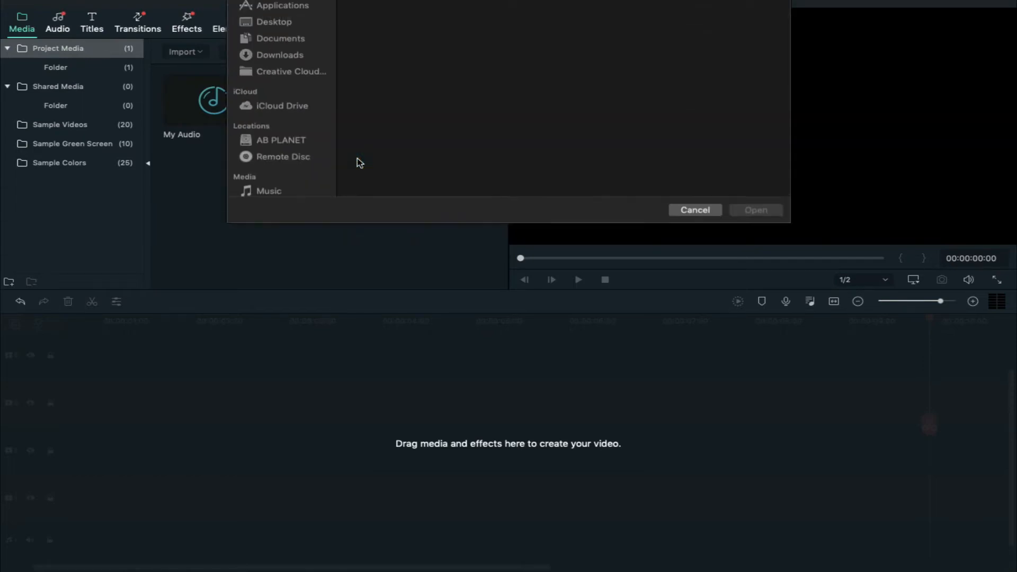
pyautogui.click(406, 139)
pyautogui.doubleClick(405, 140)
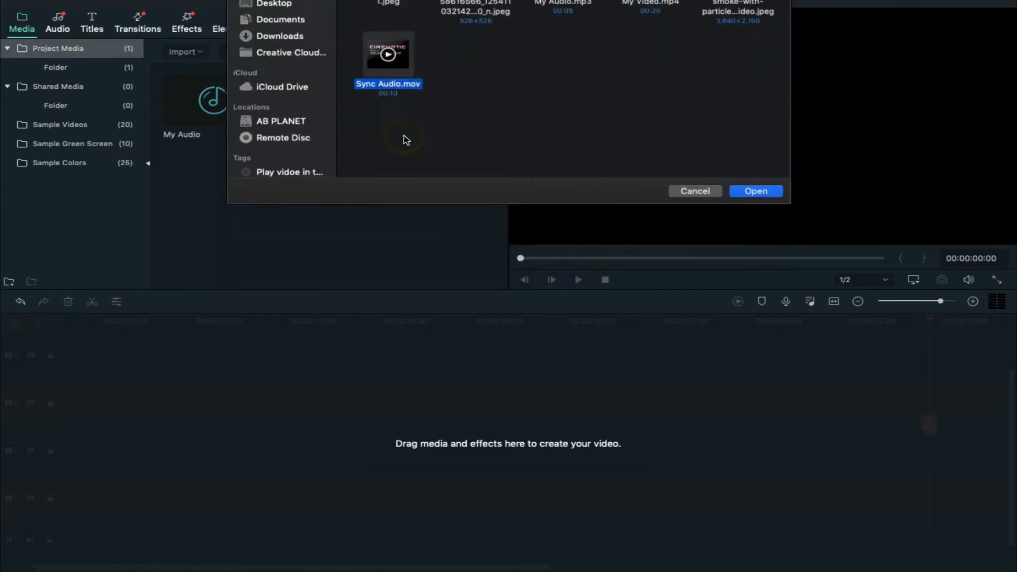
pyautogui.rightClick(405, 139)
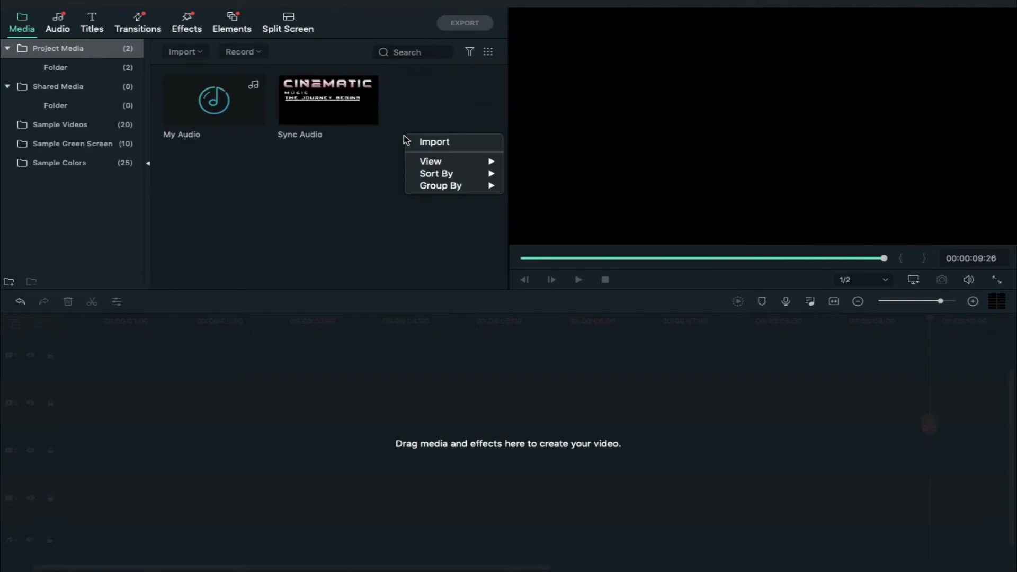
pyautogui.click(418, 139)
pyautogui.doubleClick(738, 58)
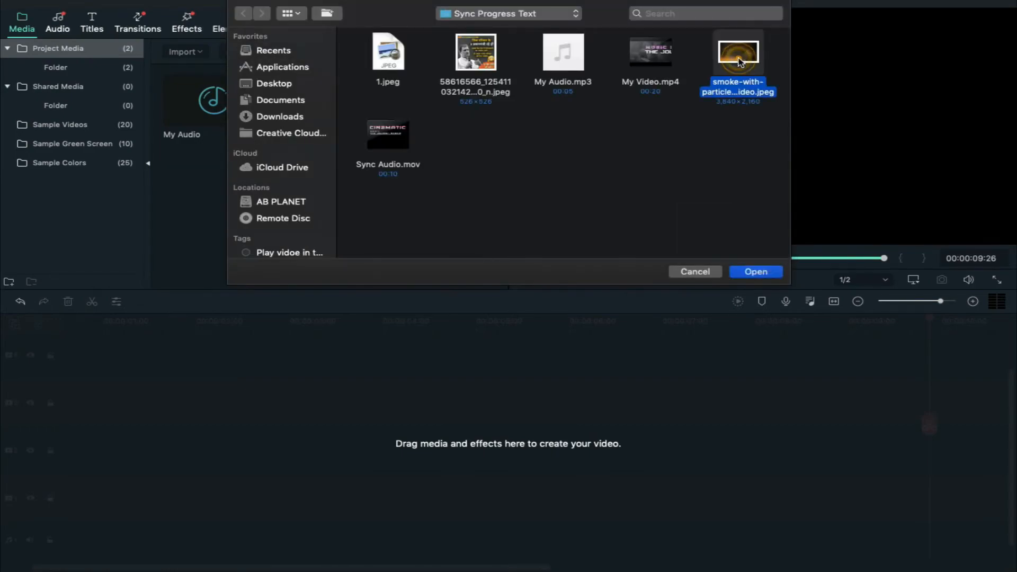
# Step: Place Sync Audio on track 2 and the smoke background on track 1 at the timeline start, extending the background to Sync Audio's end
pyautogui.moveTo(458, 101); pyautogui.dragTo(67, 467)
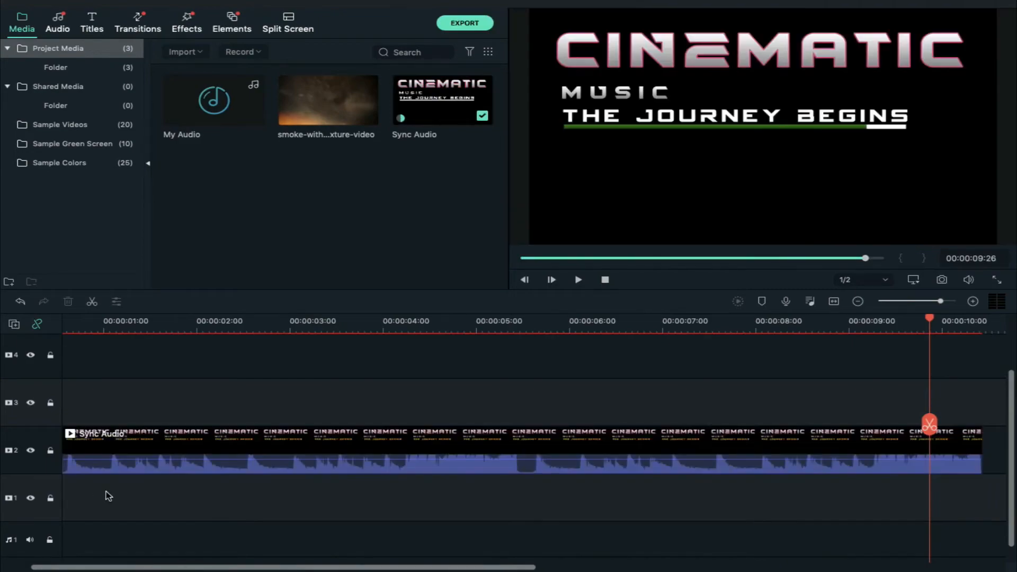
pyautogui.moveTo(332, 114); pyautogui.dragTo(65, 522)
pyautogui.moveTo(527, 490); pyautogui.dragTo(980, 482)
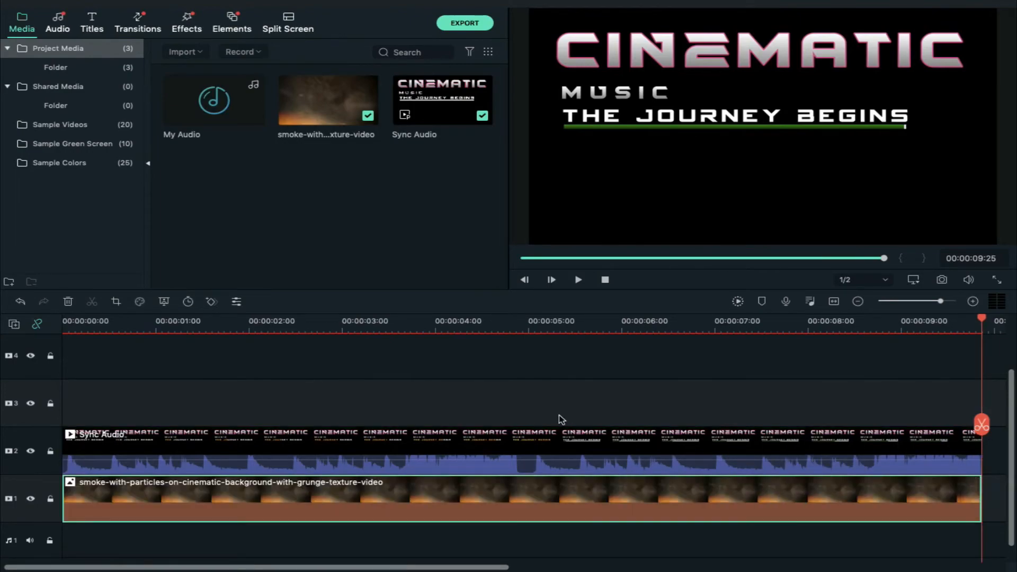
# Step: Set the Sync Audio clip's blending mode to Linear Dodge and return the playhead to 00:00:00:00
pyautogui.doubleClick(535, 436)
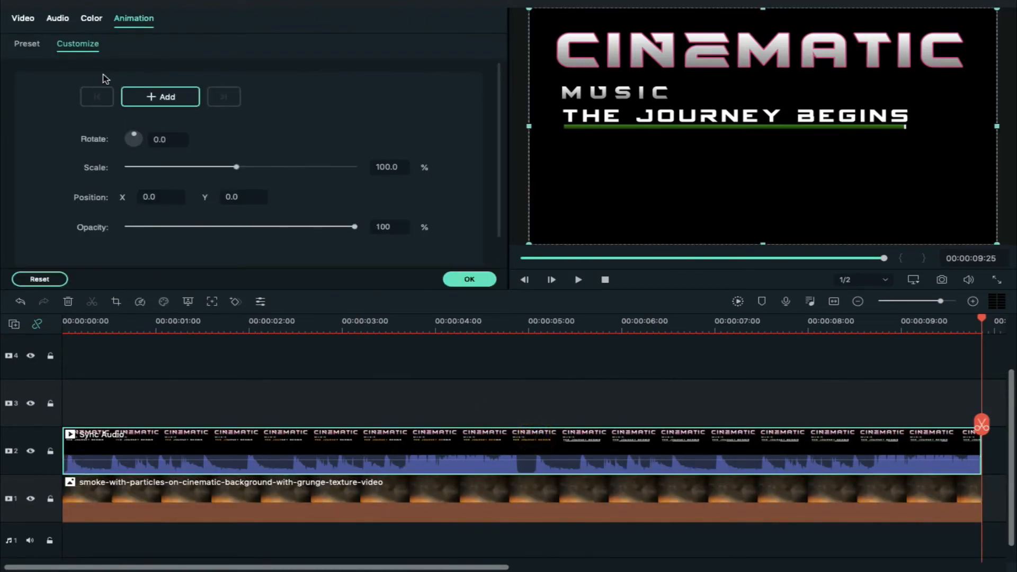
pyautogui.click(31, 21)
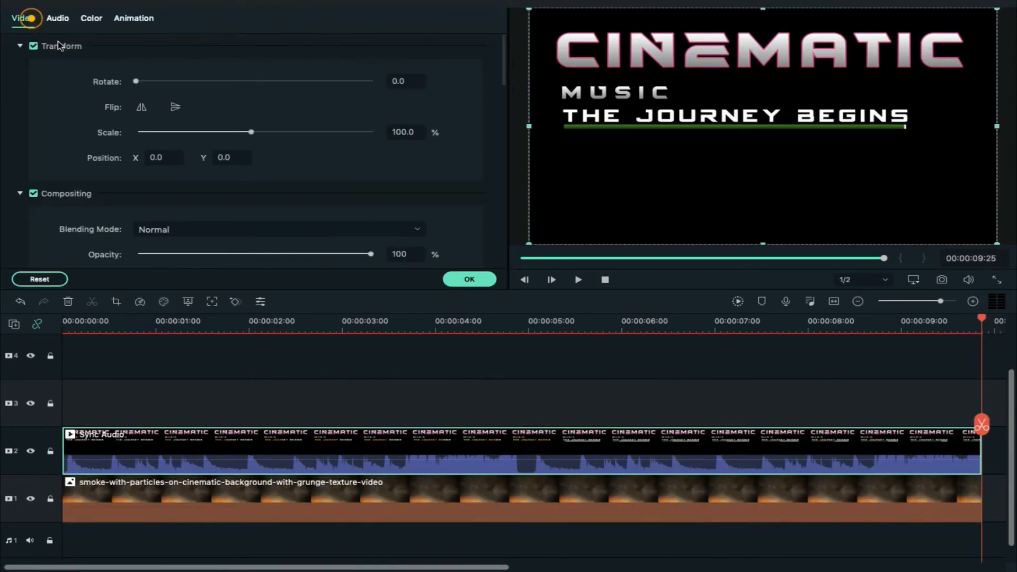
pyautogui.click(200, 231)
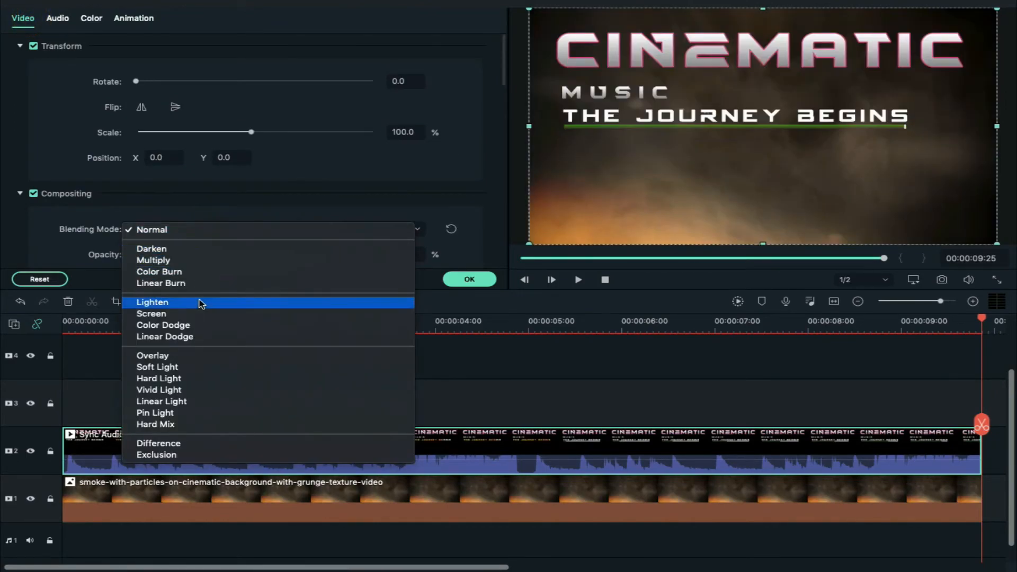
pyautogui.click(204, 336)
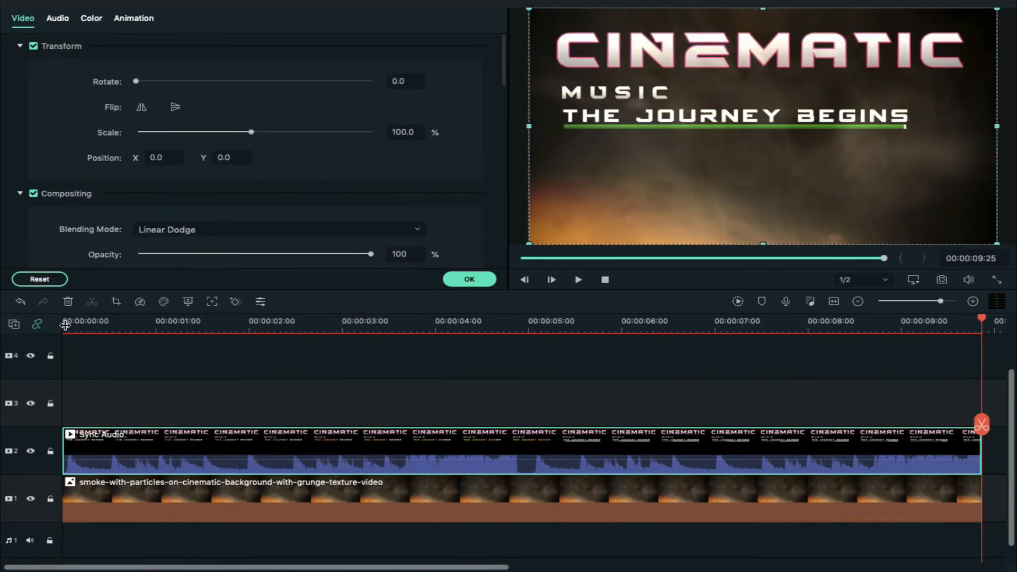
pyautogui.click(63, 324)
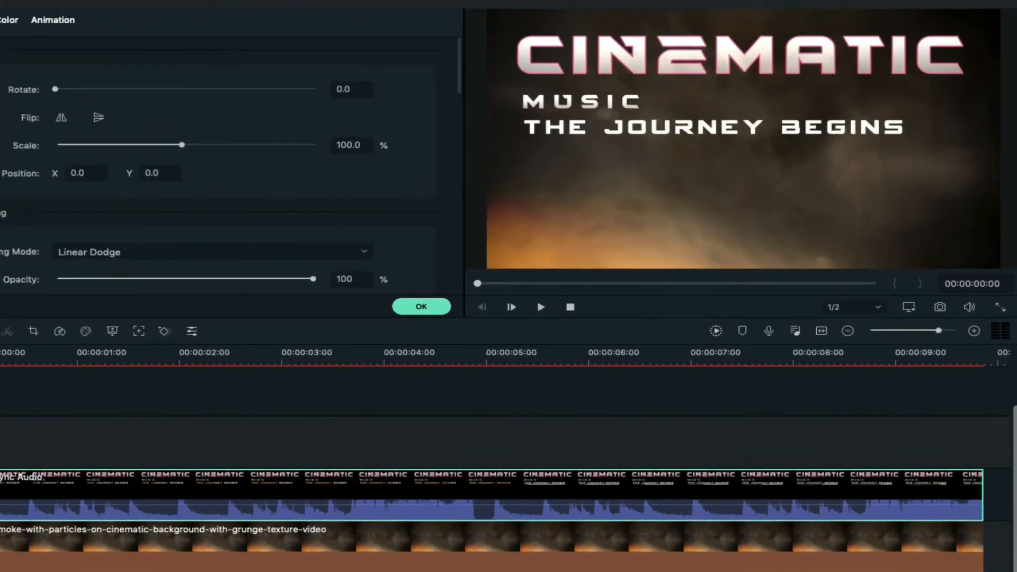